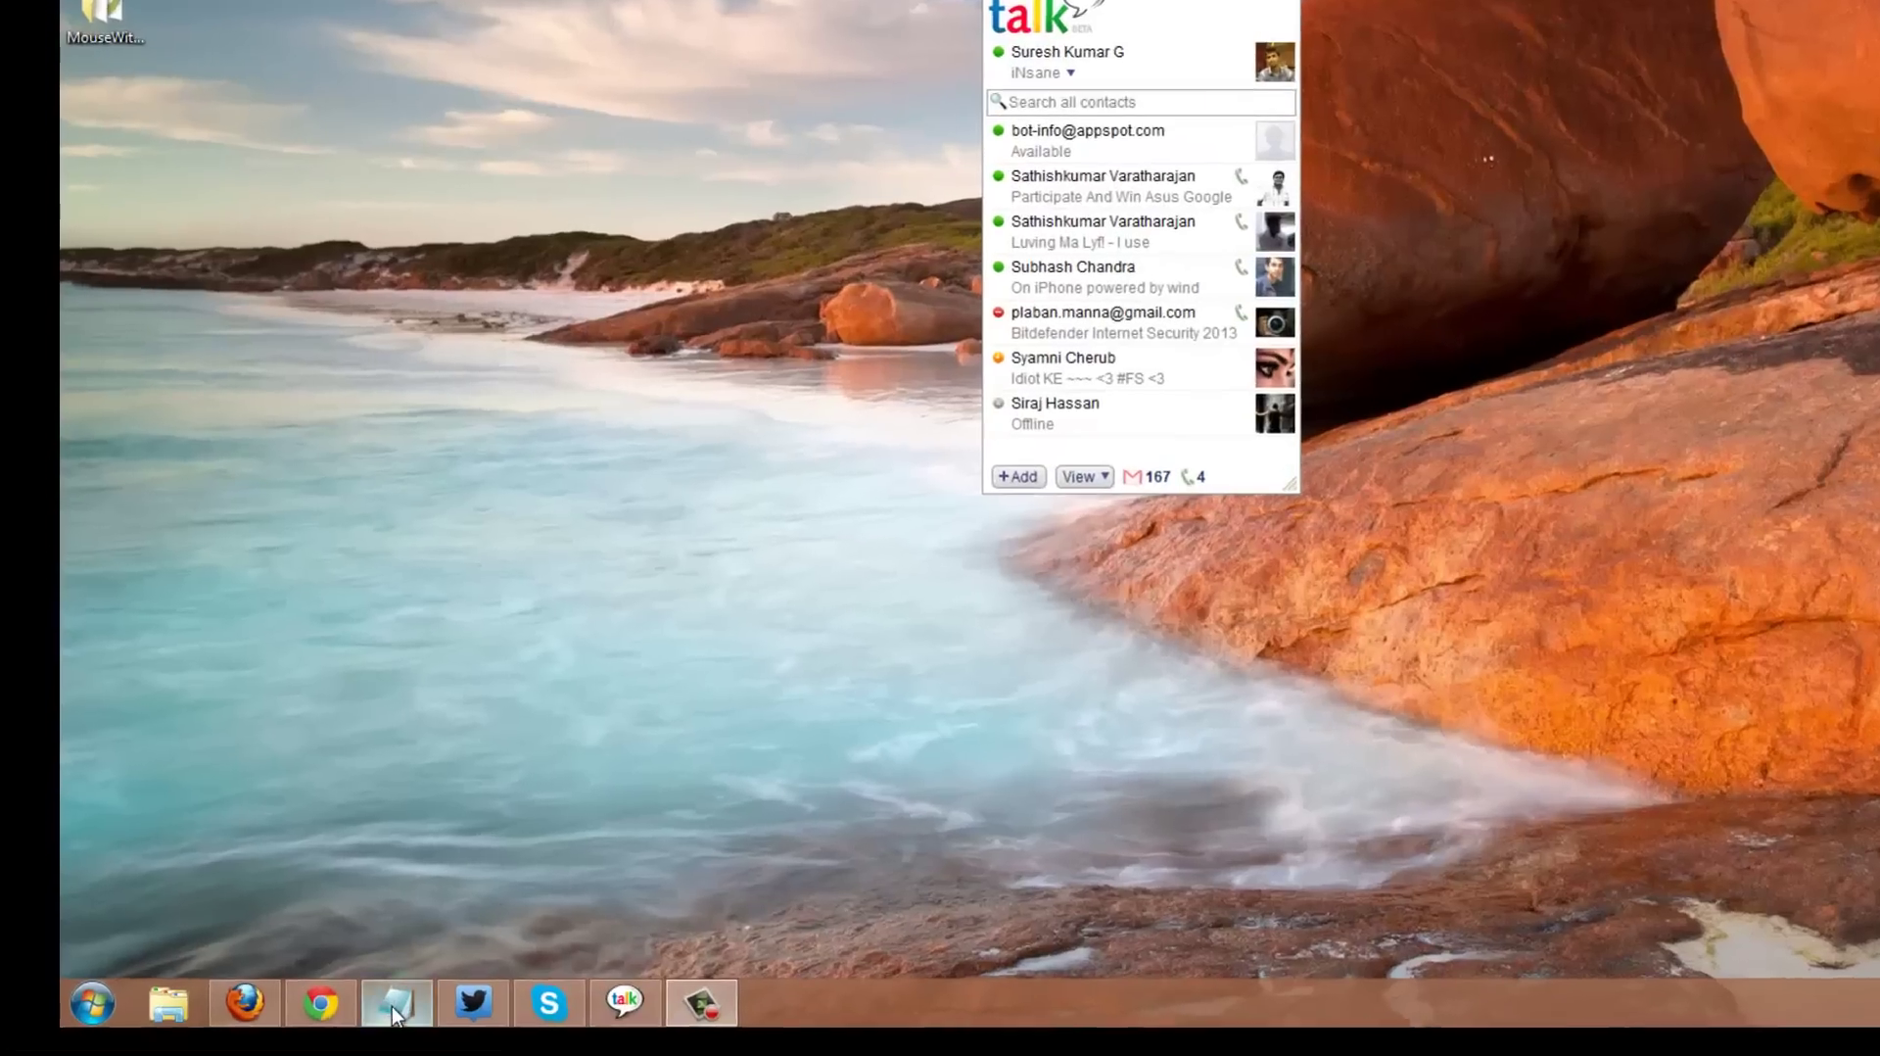
click(348, 1008)
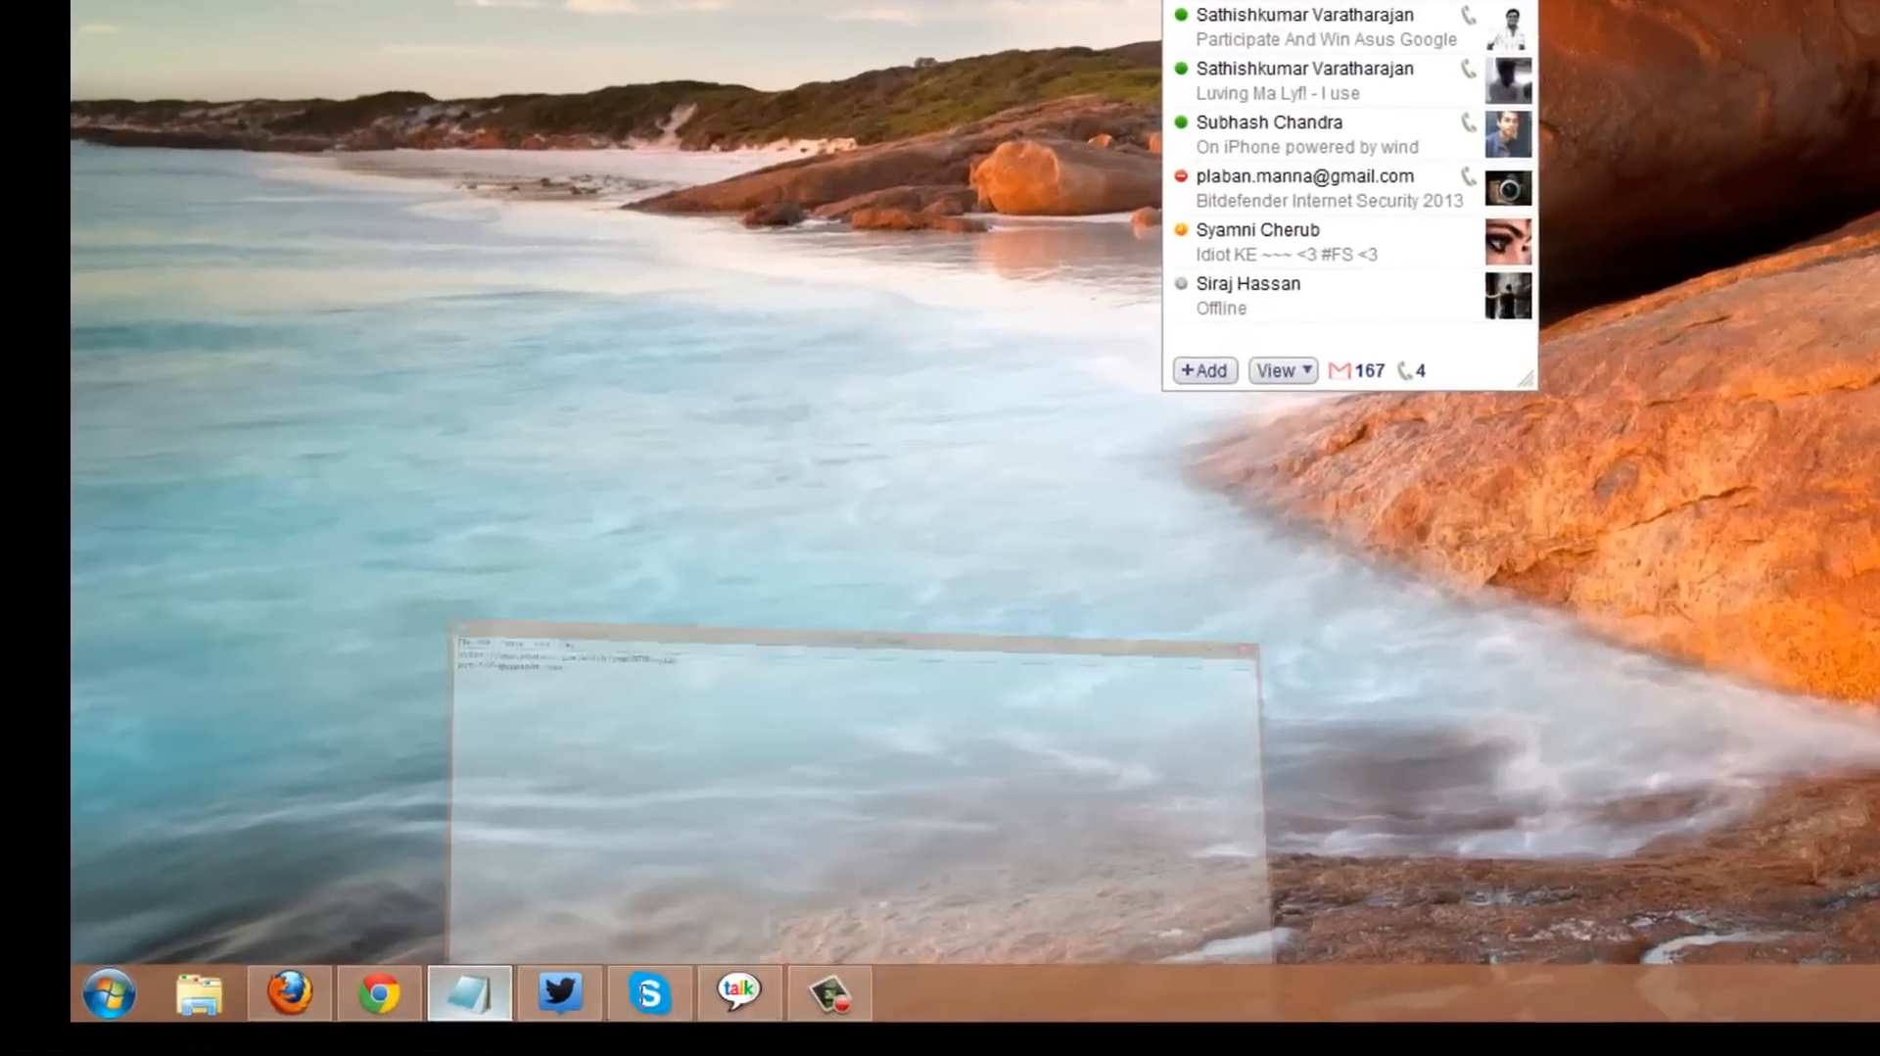
drag(726, 179, 476, 178)
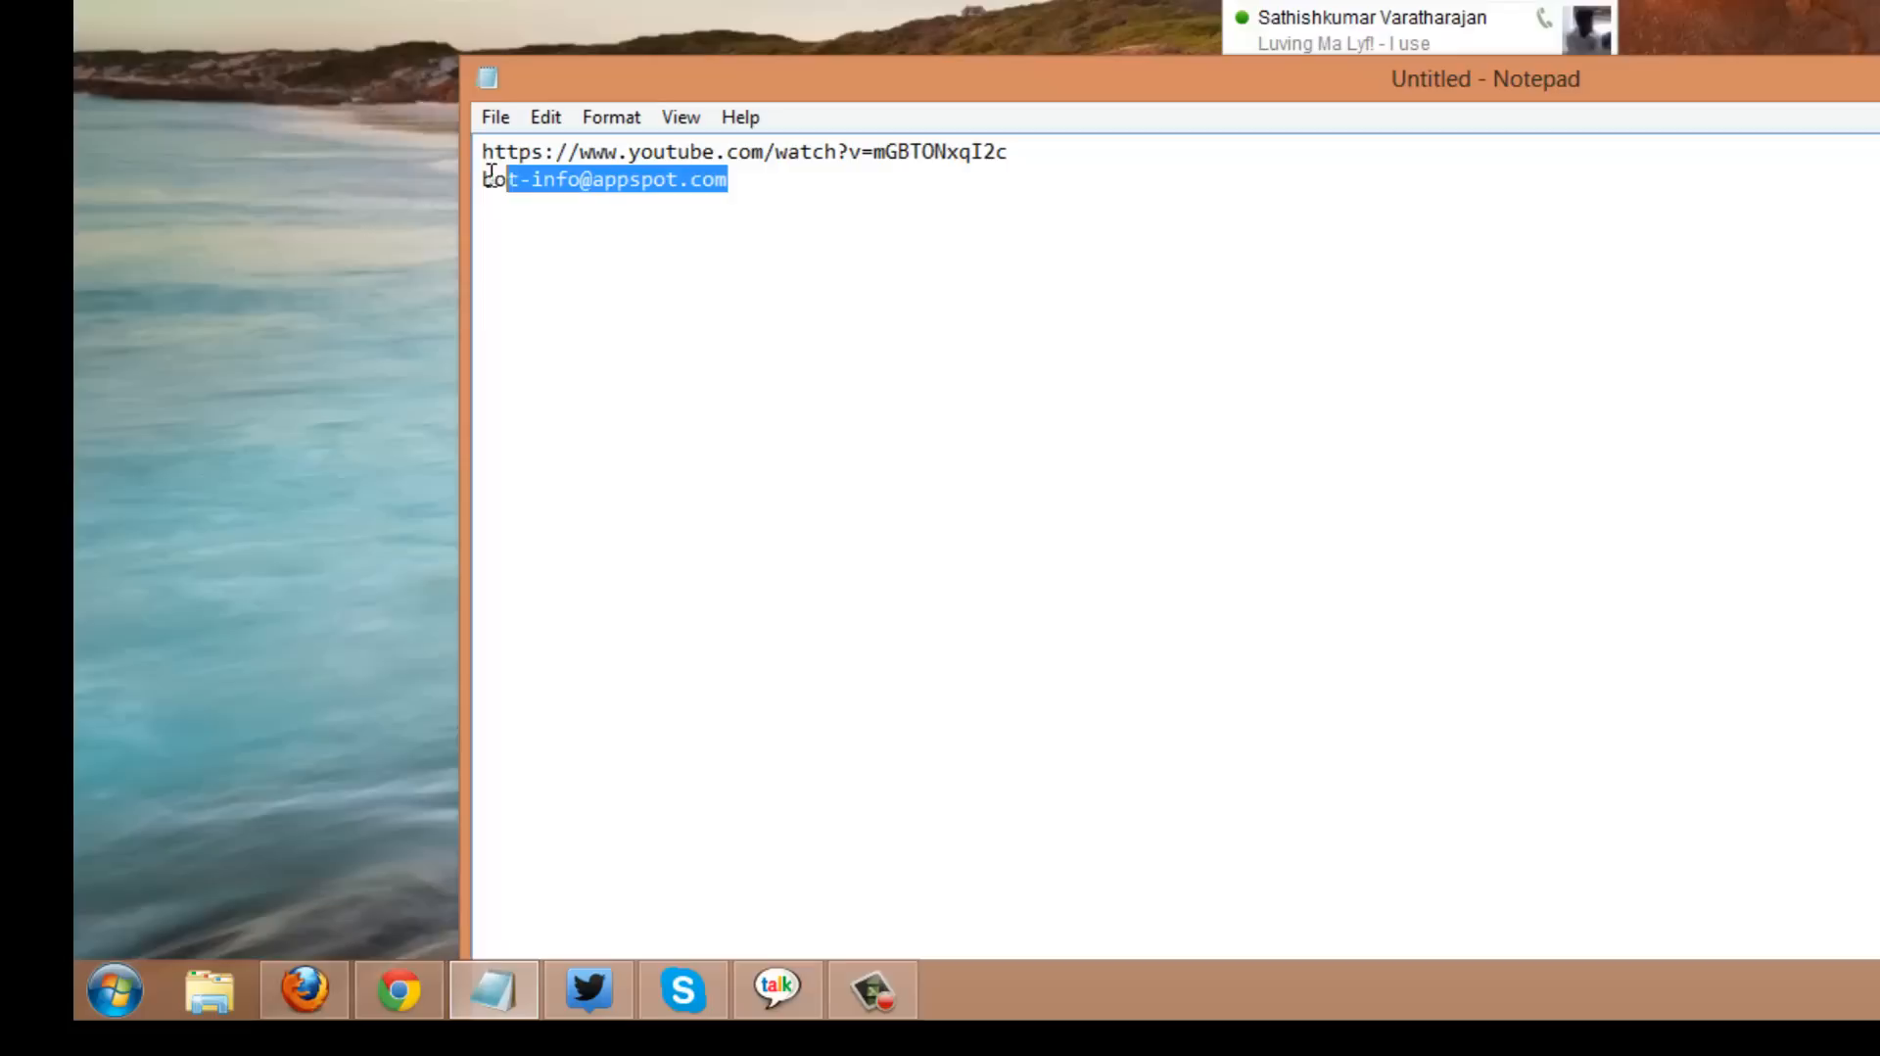
right_click(560, 200)
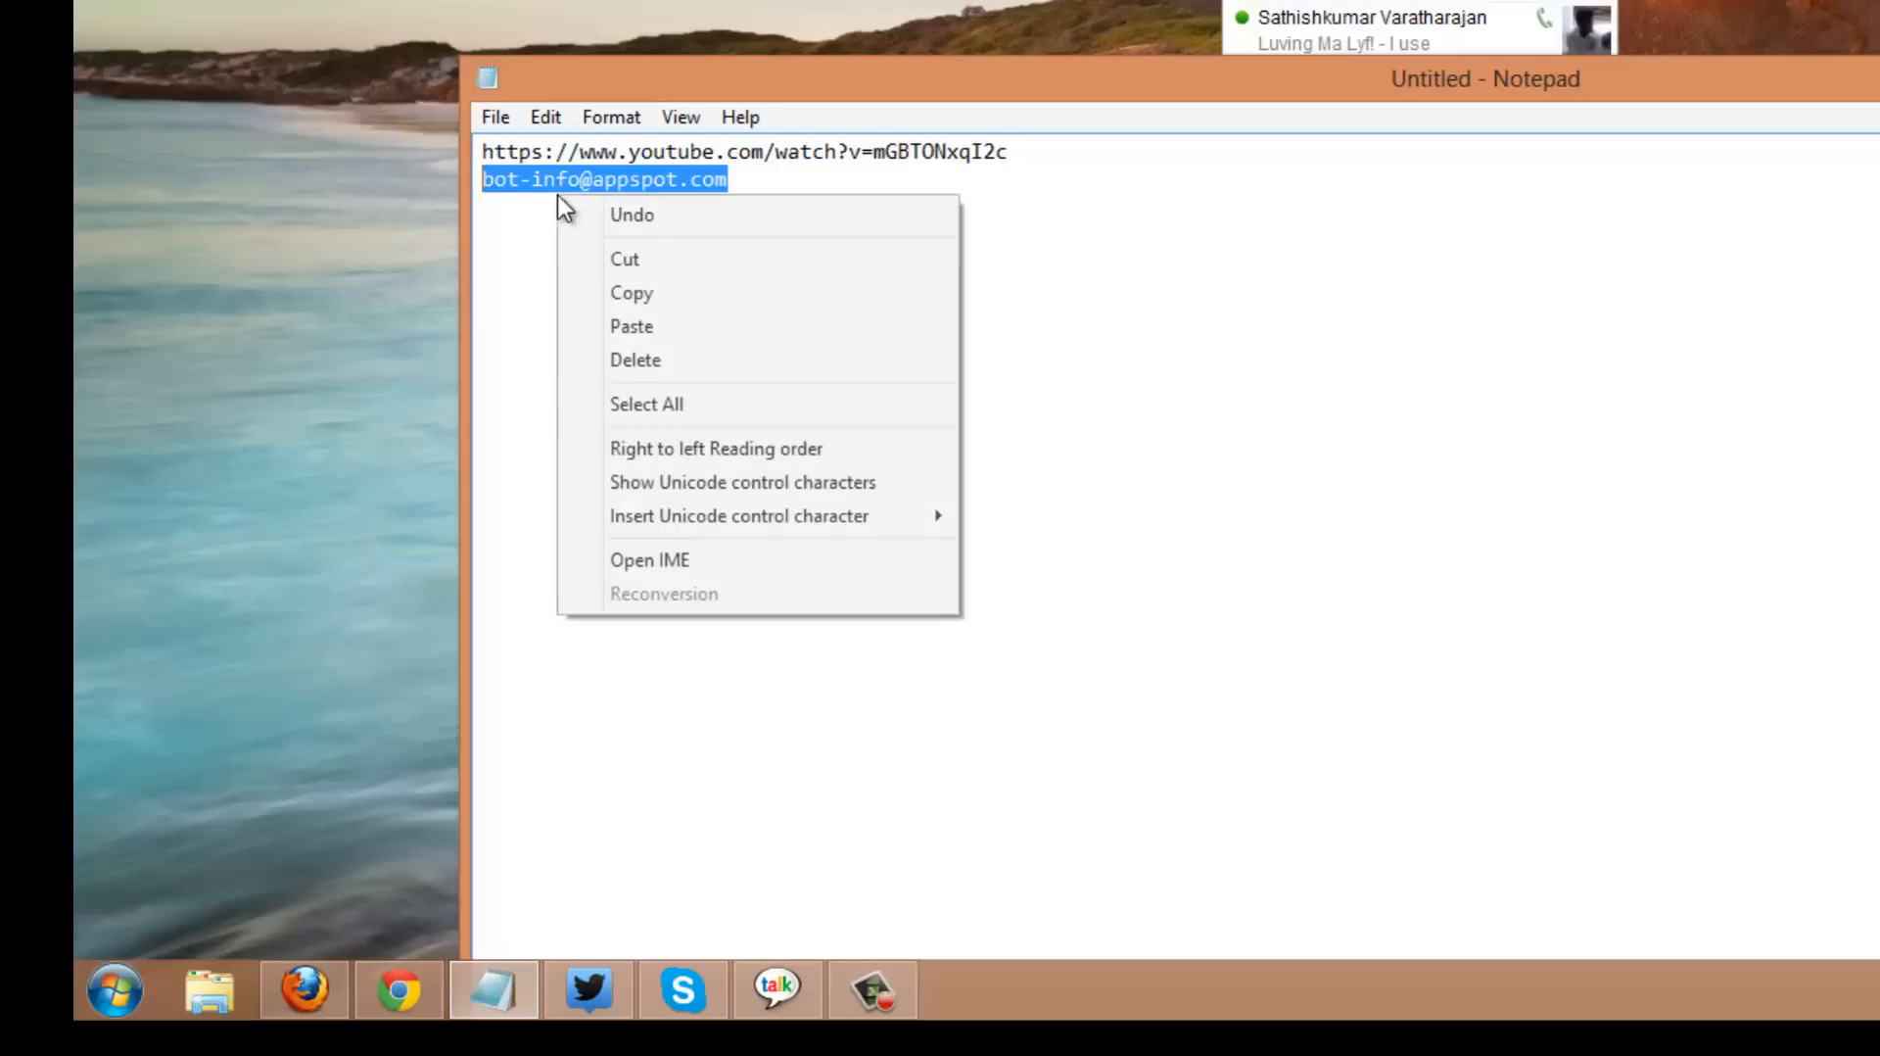
click(647, 299)
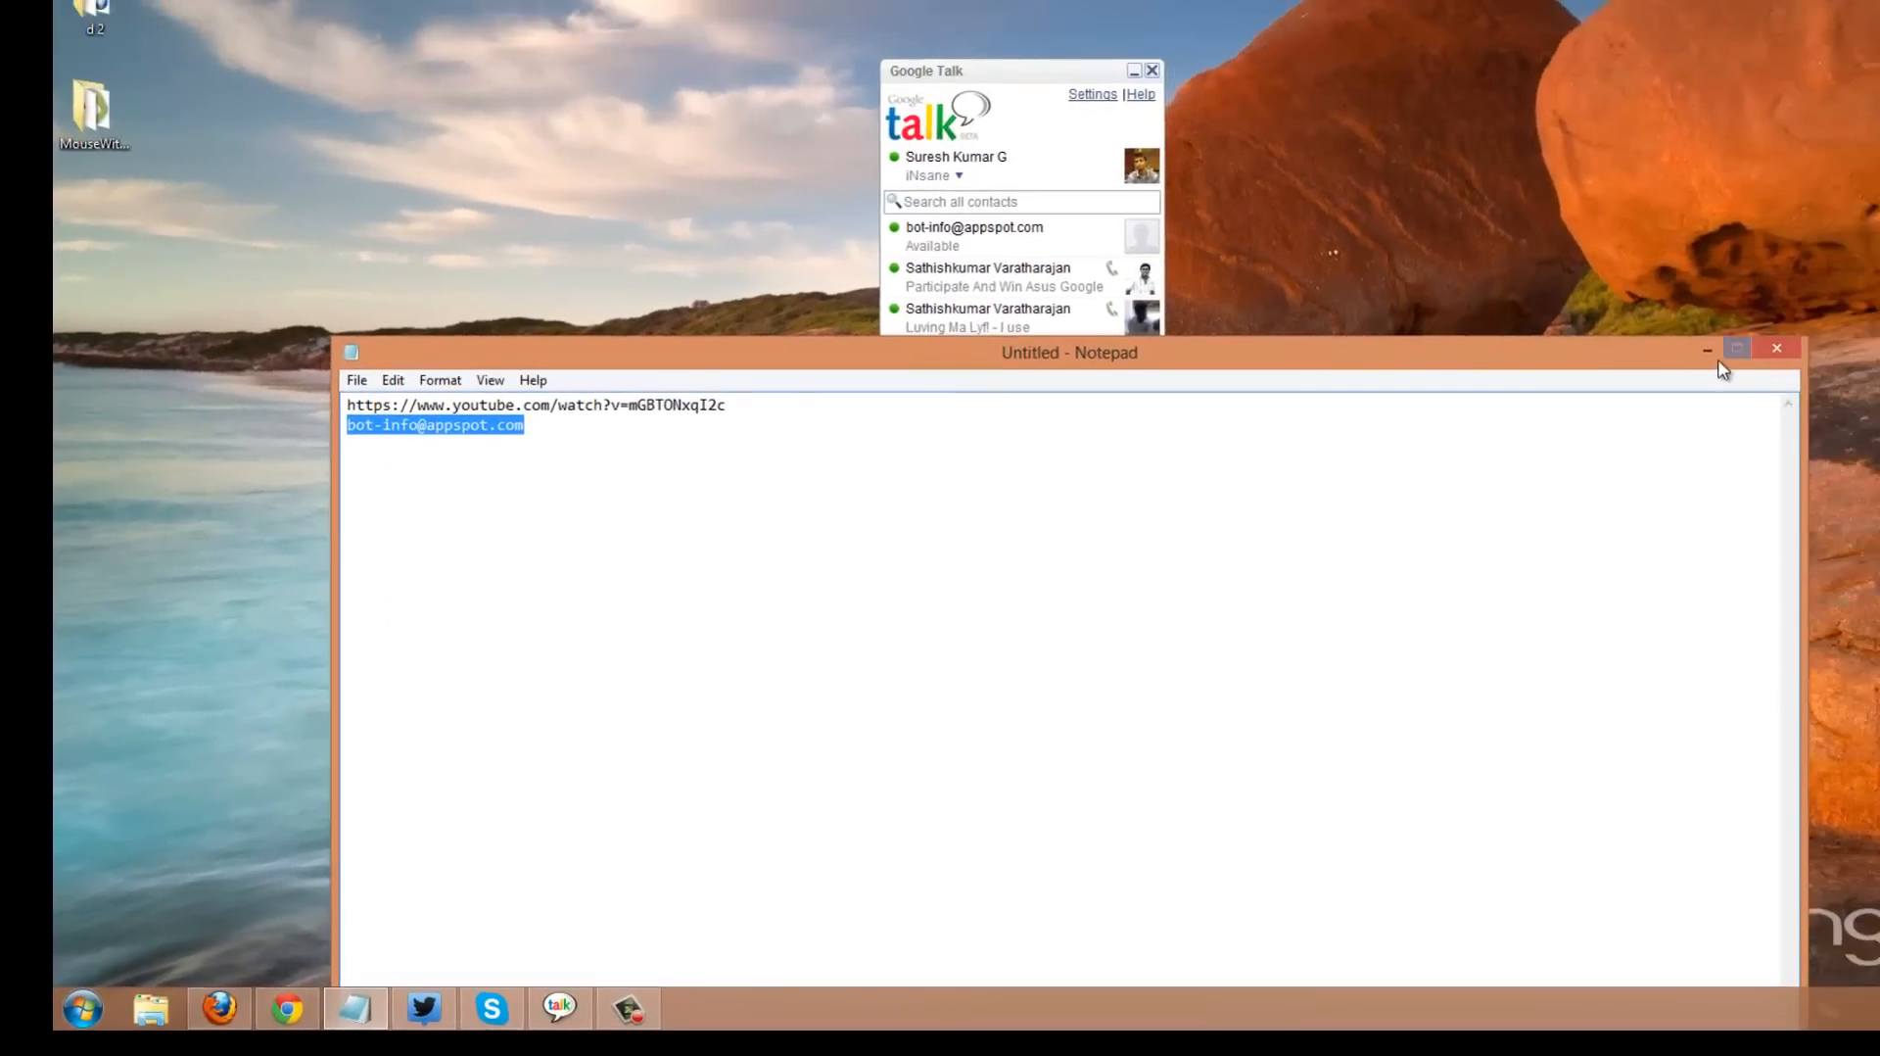
click(1843, 262)
click(910, 536)
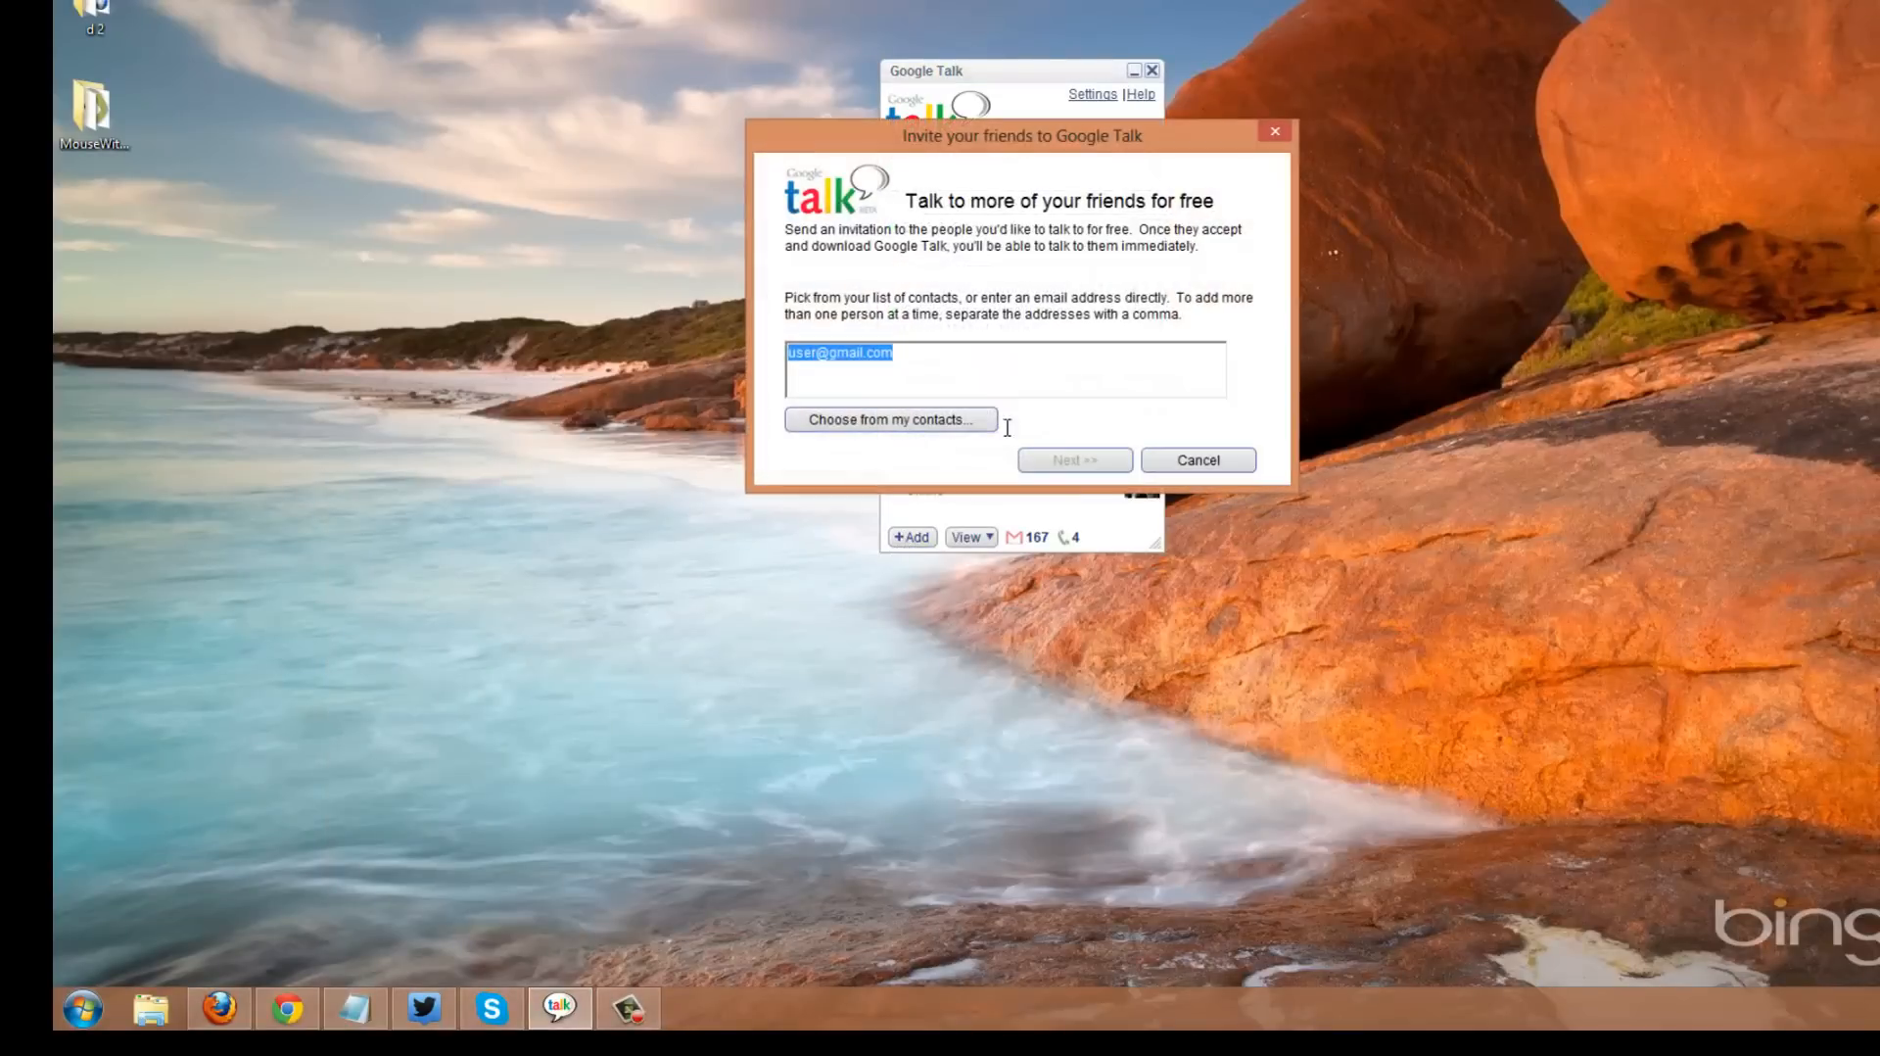
key(ctrl+v)
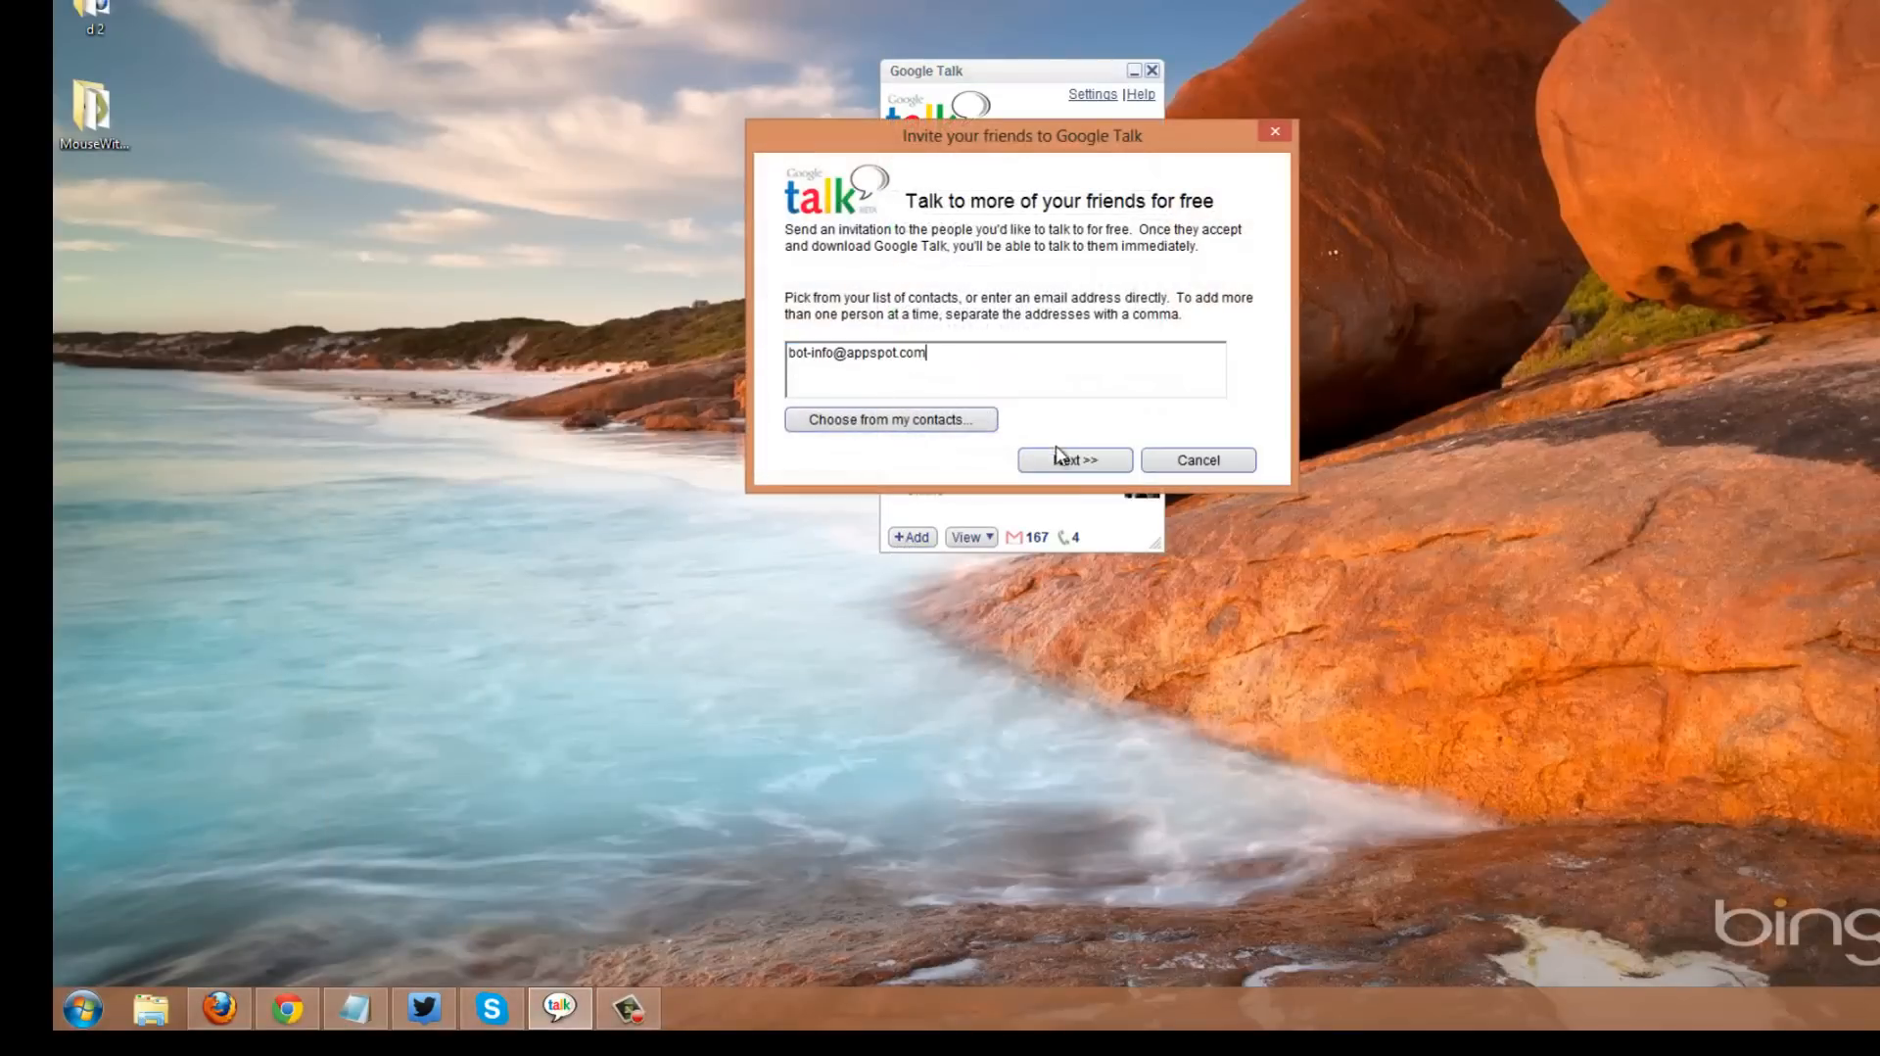
click(1072, 461)
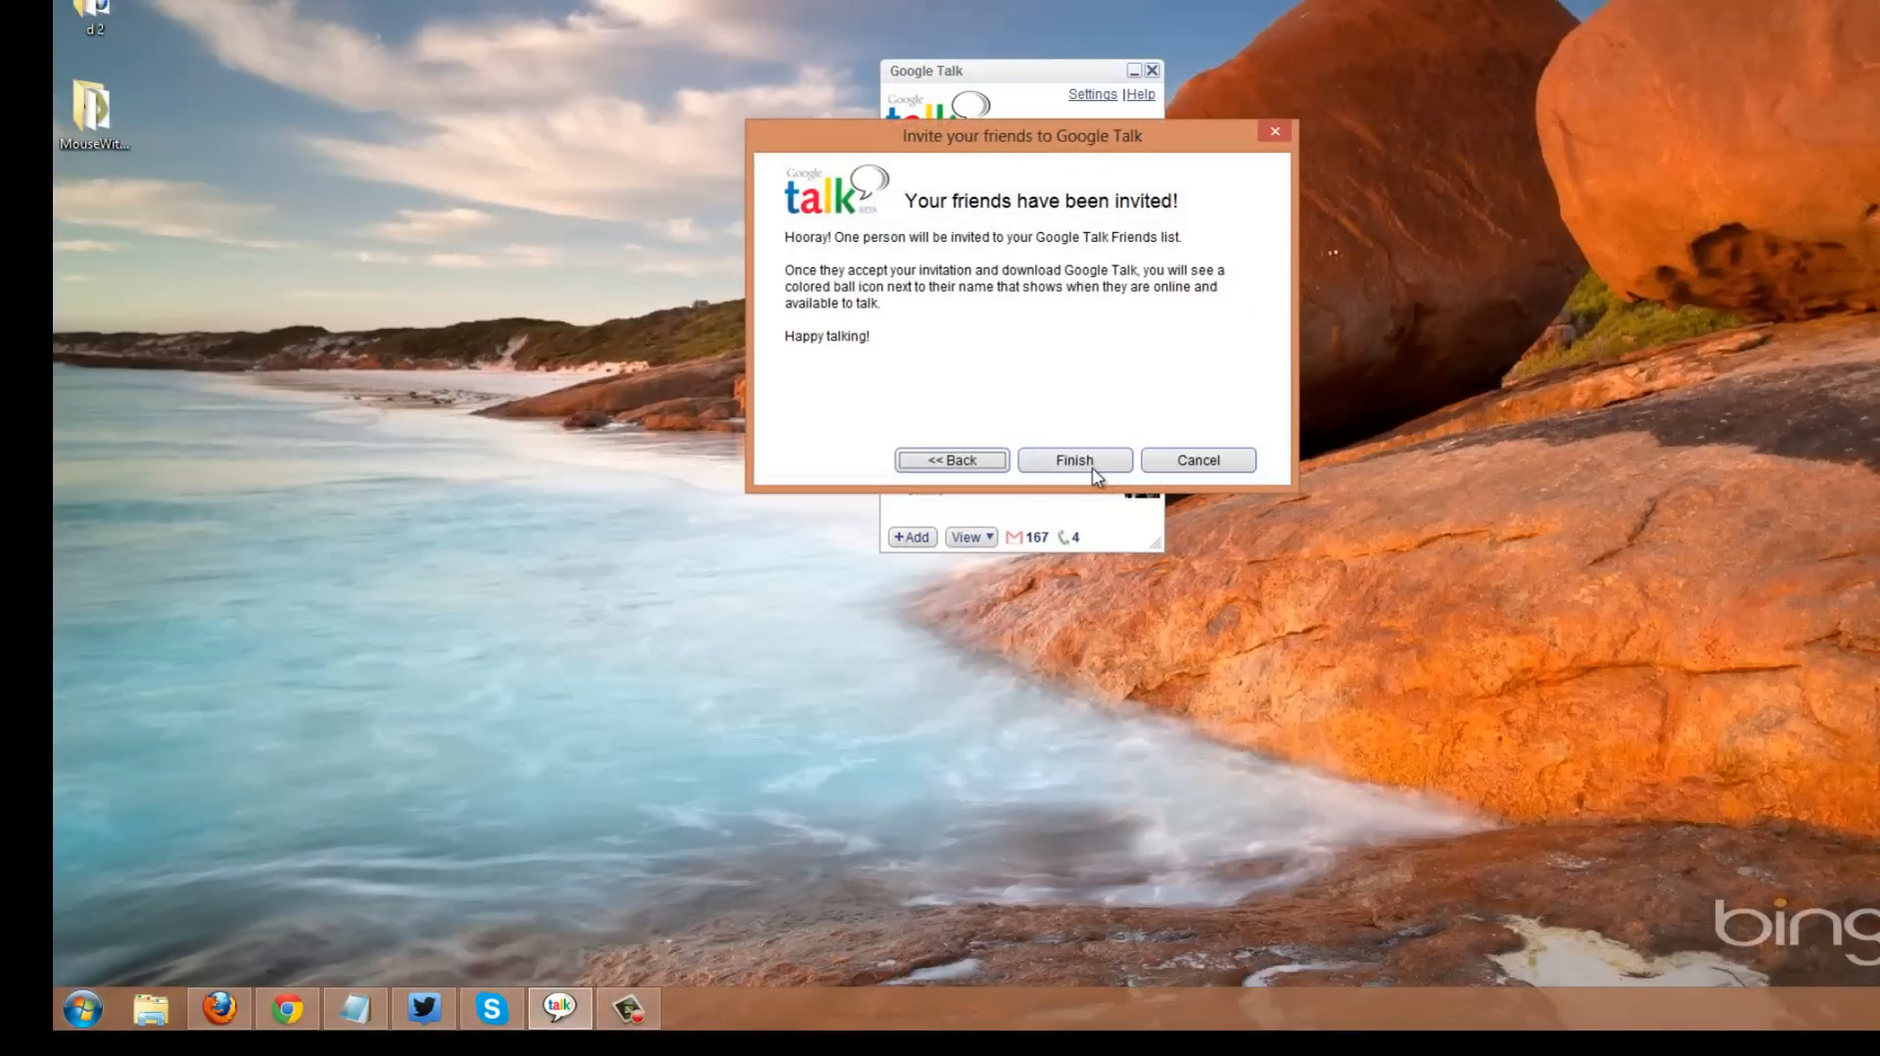
click(1079, 461)
Start a chat with bot-info and select the YouTube link in the notes.
double_click(973, 235)
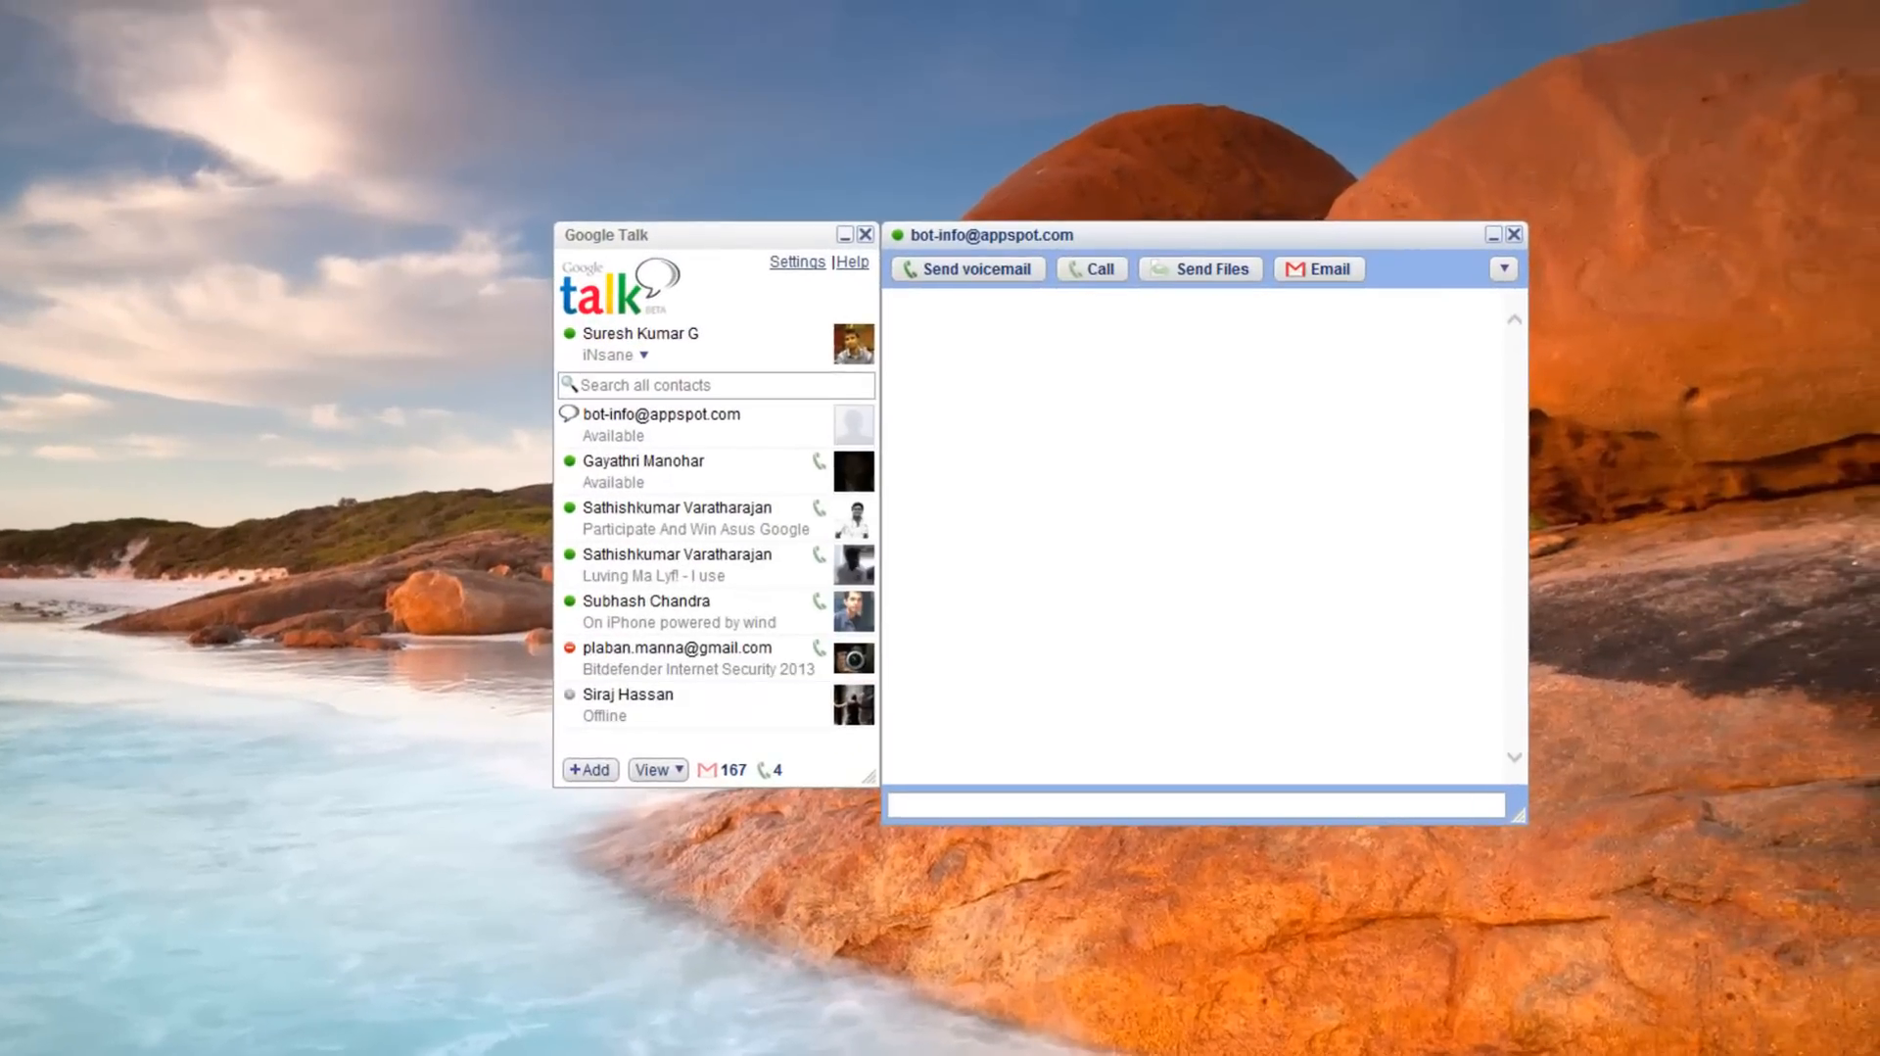
key(alt+Tab)
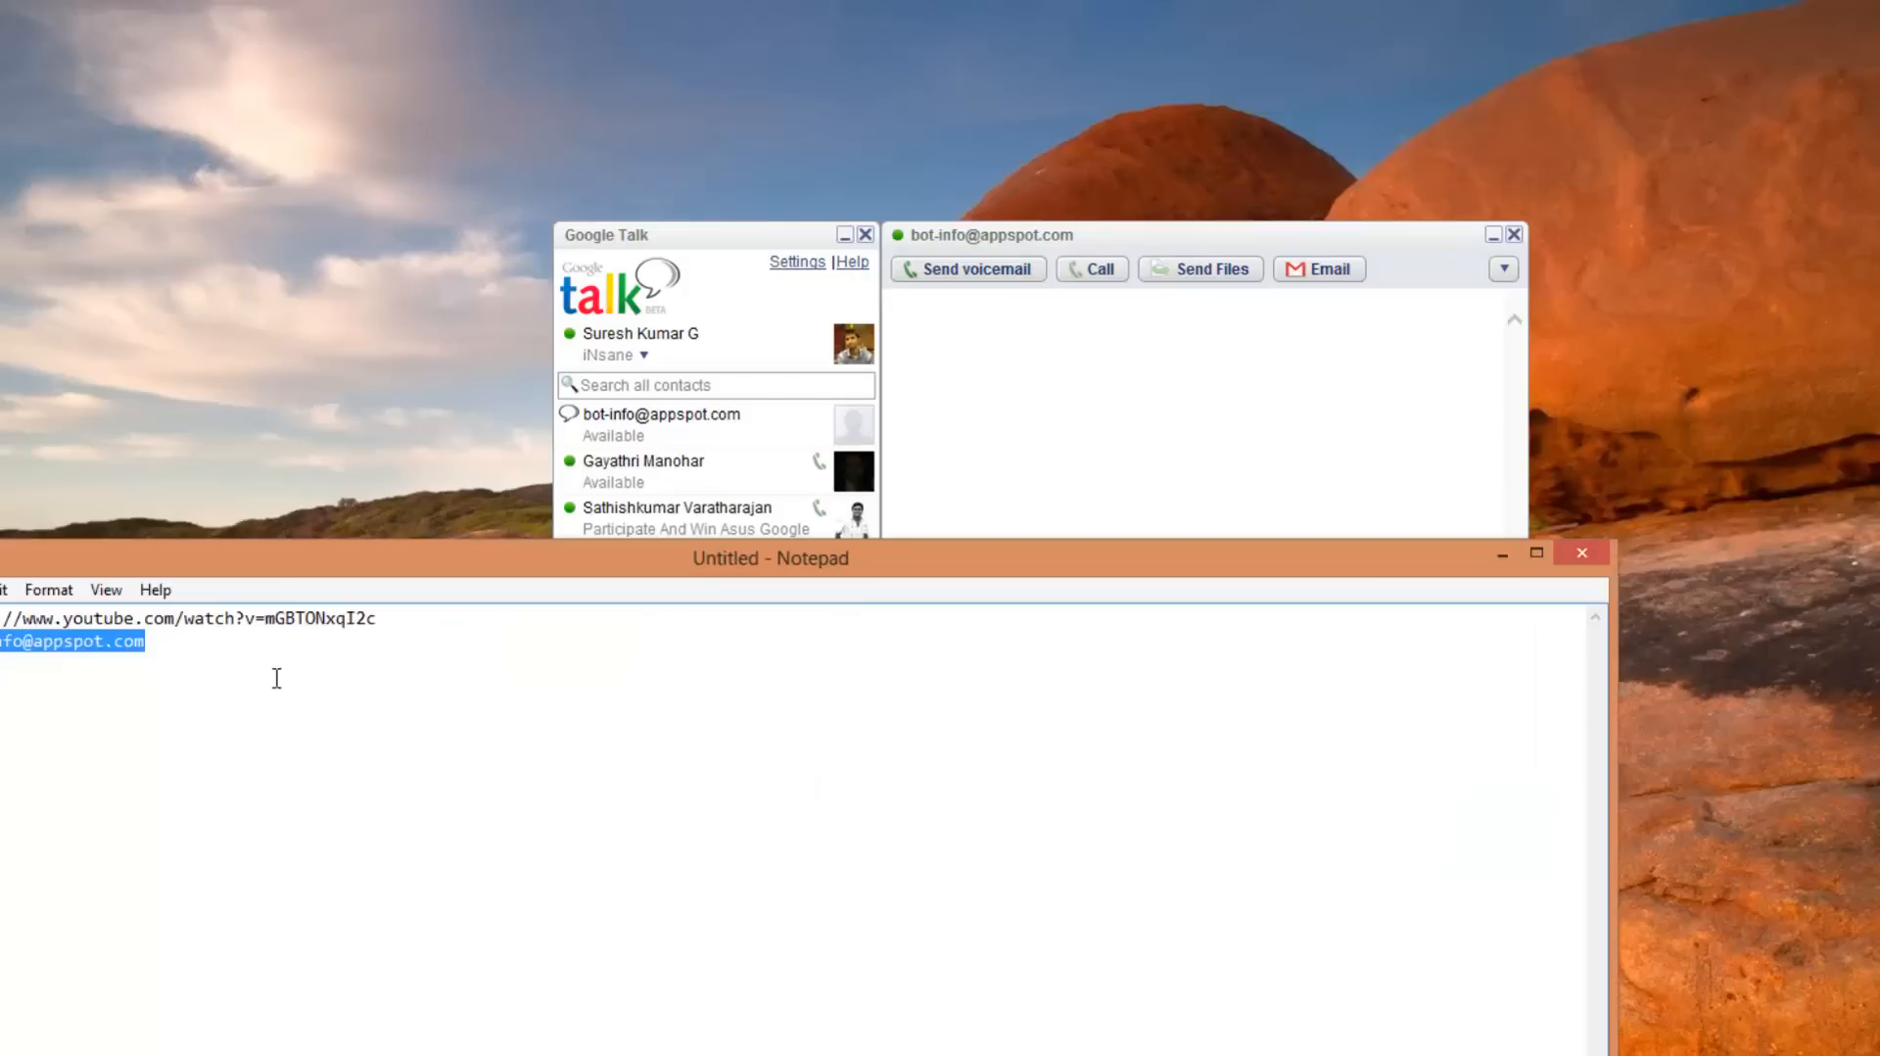
click(391, 621)
drag(379, 618, 0, 618)
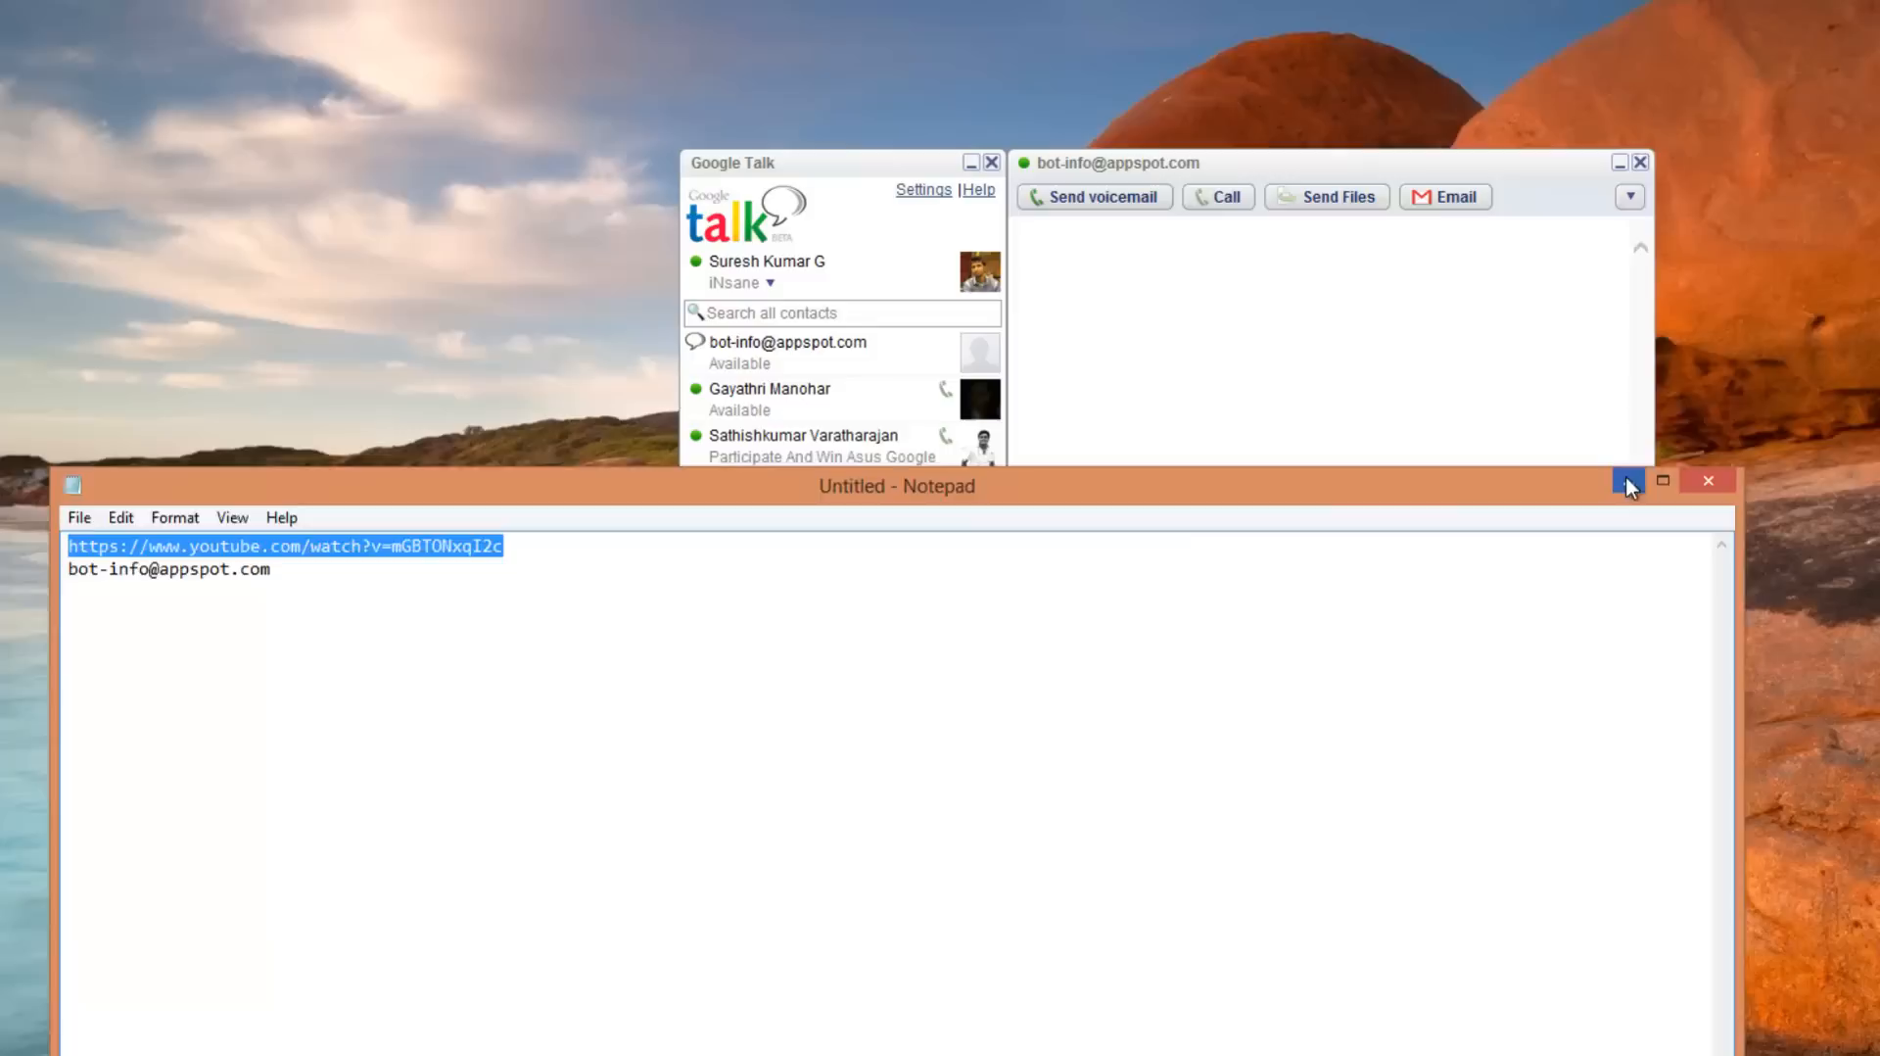
Send the YouTube link to bot-info in the chat.
click(1630, 482)
text(https://www.youtube.com/watch?v=mGBTONxqI2c)
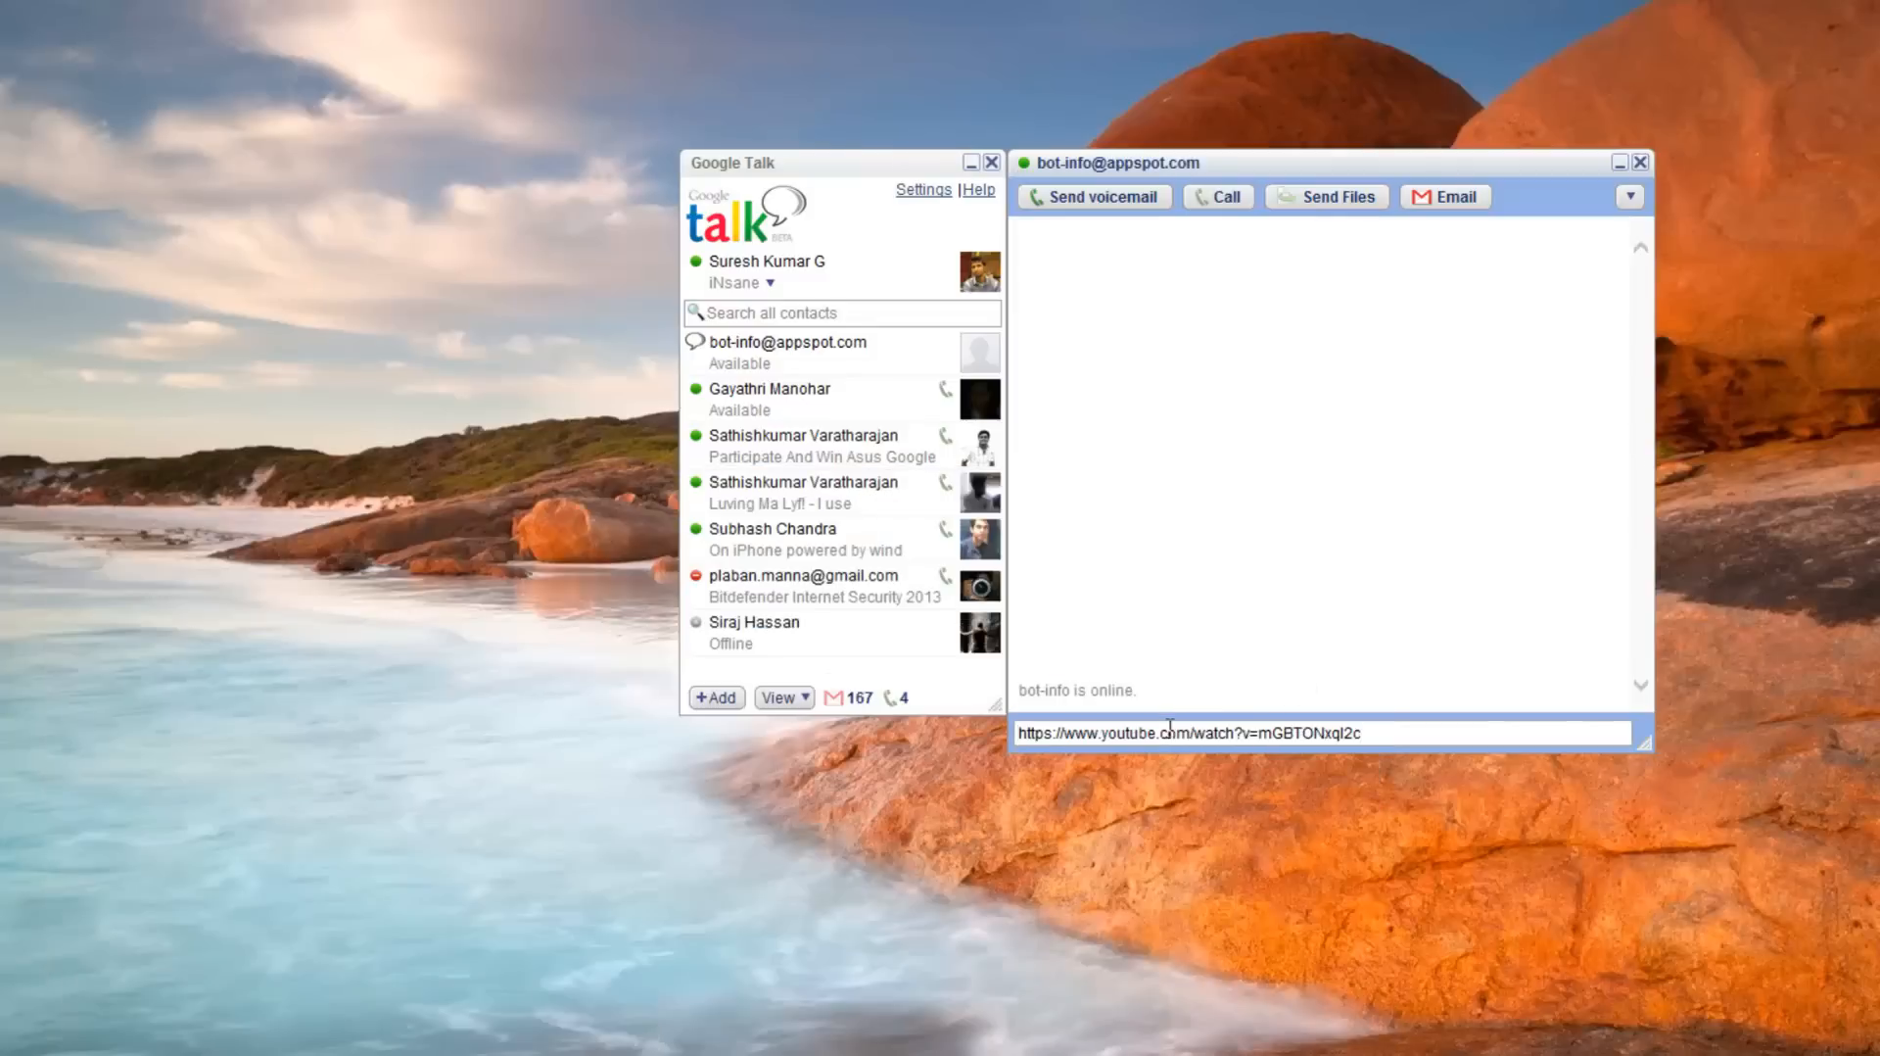
text(There we got t)
key(Return)
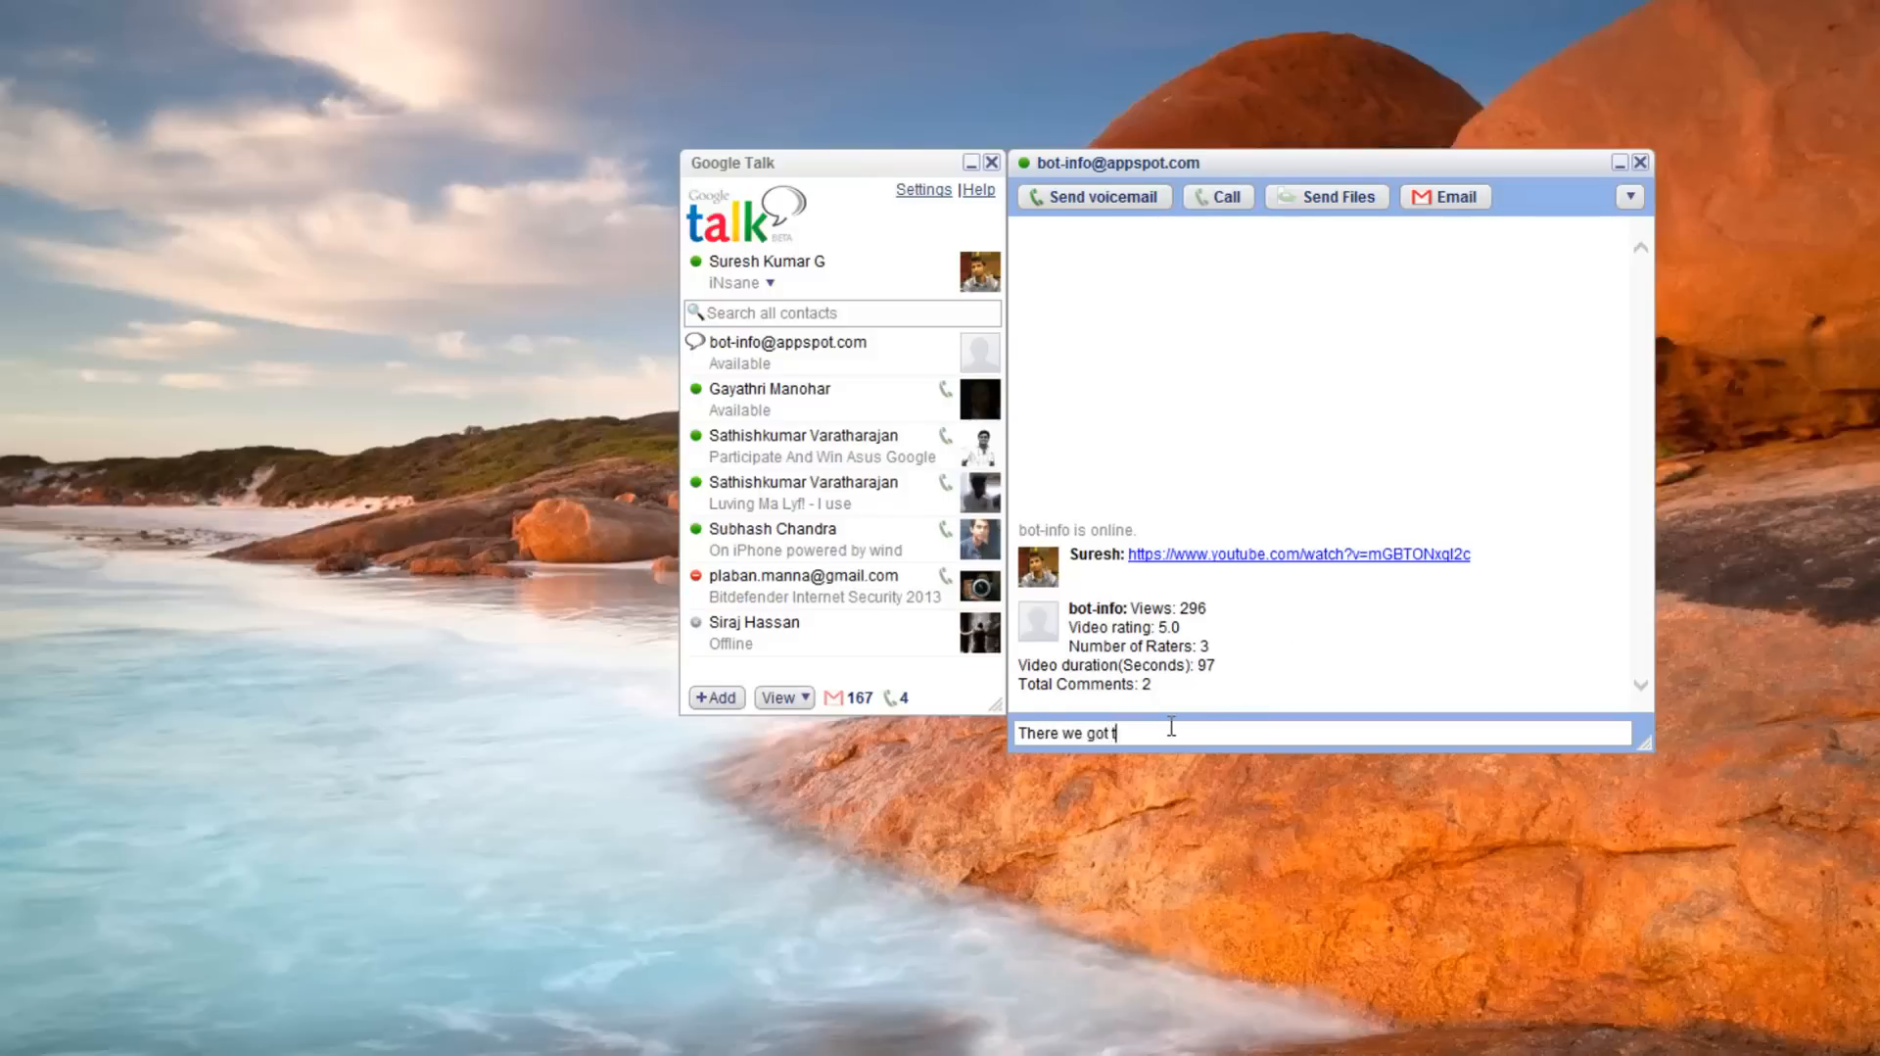
text(he stats o)
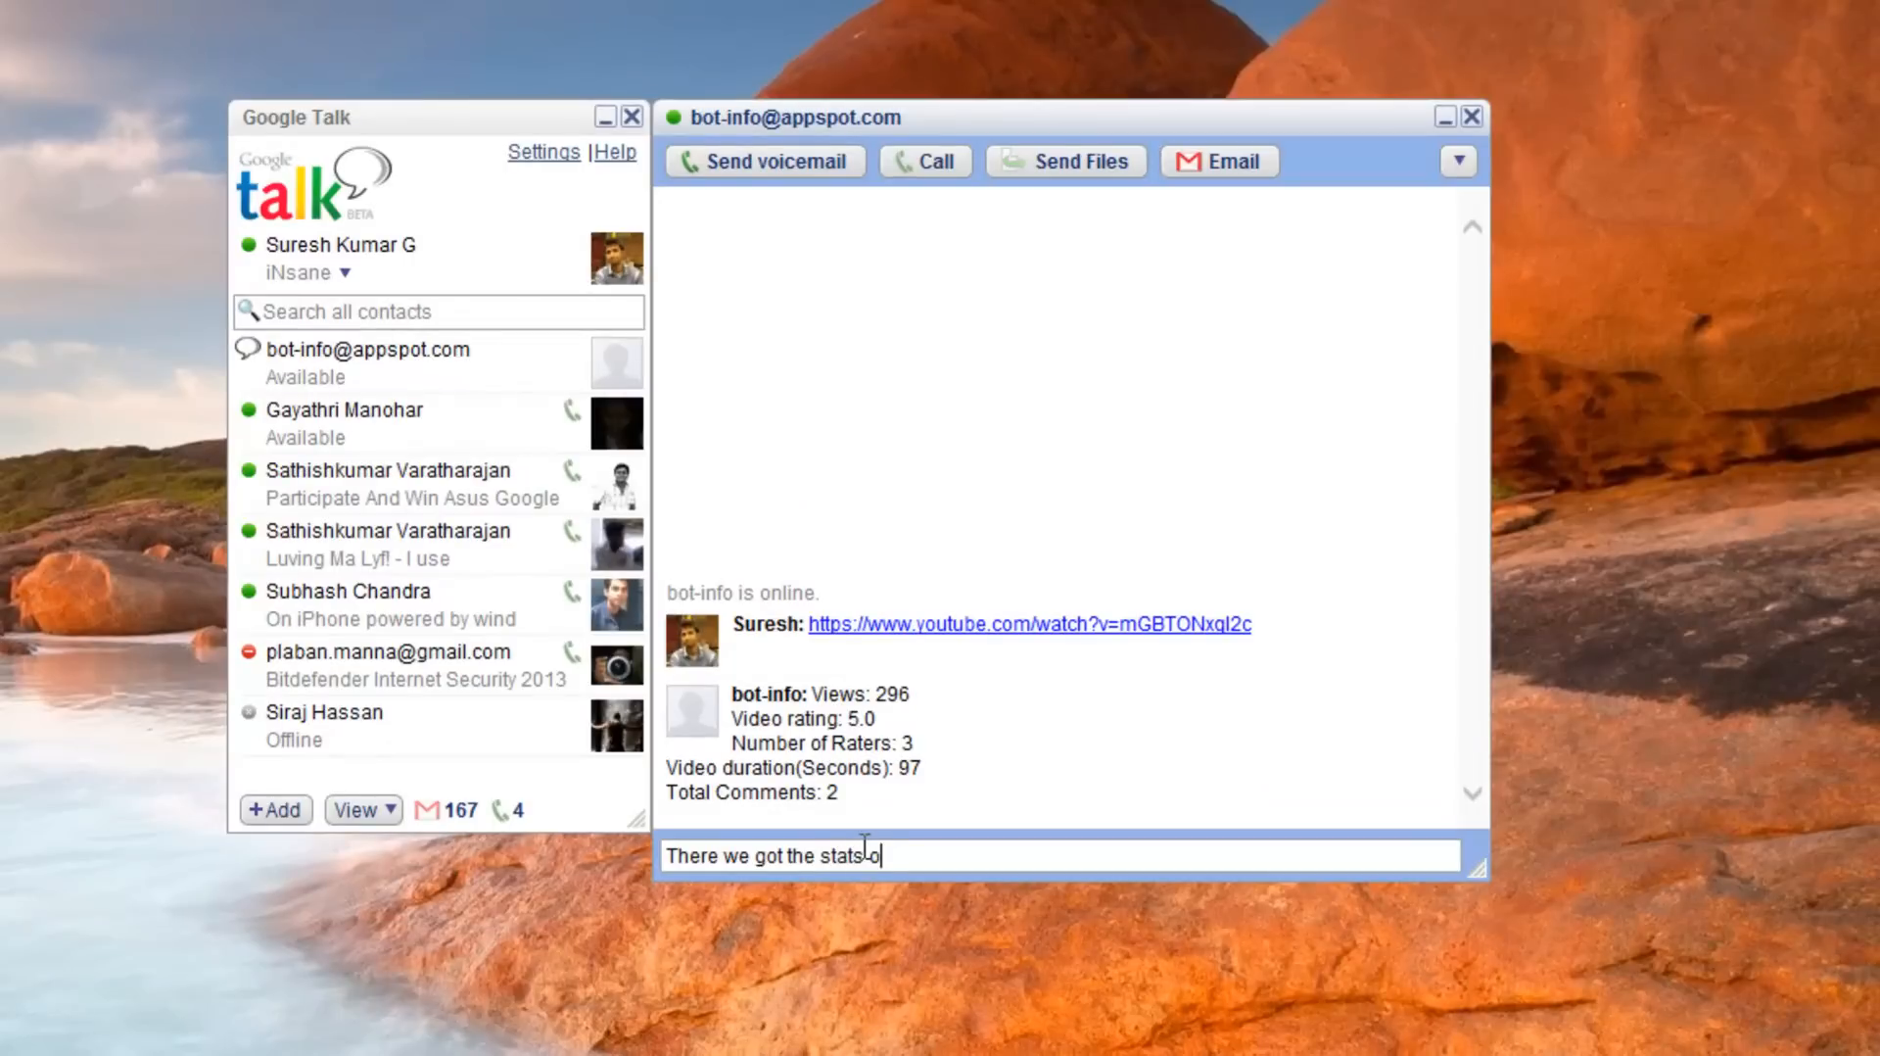
text(f the video :))
Send two follow-up messages about the stats and mark the reported 296 view count.
key(Return)
text(lets check the sta)
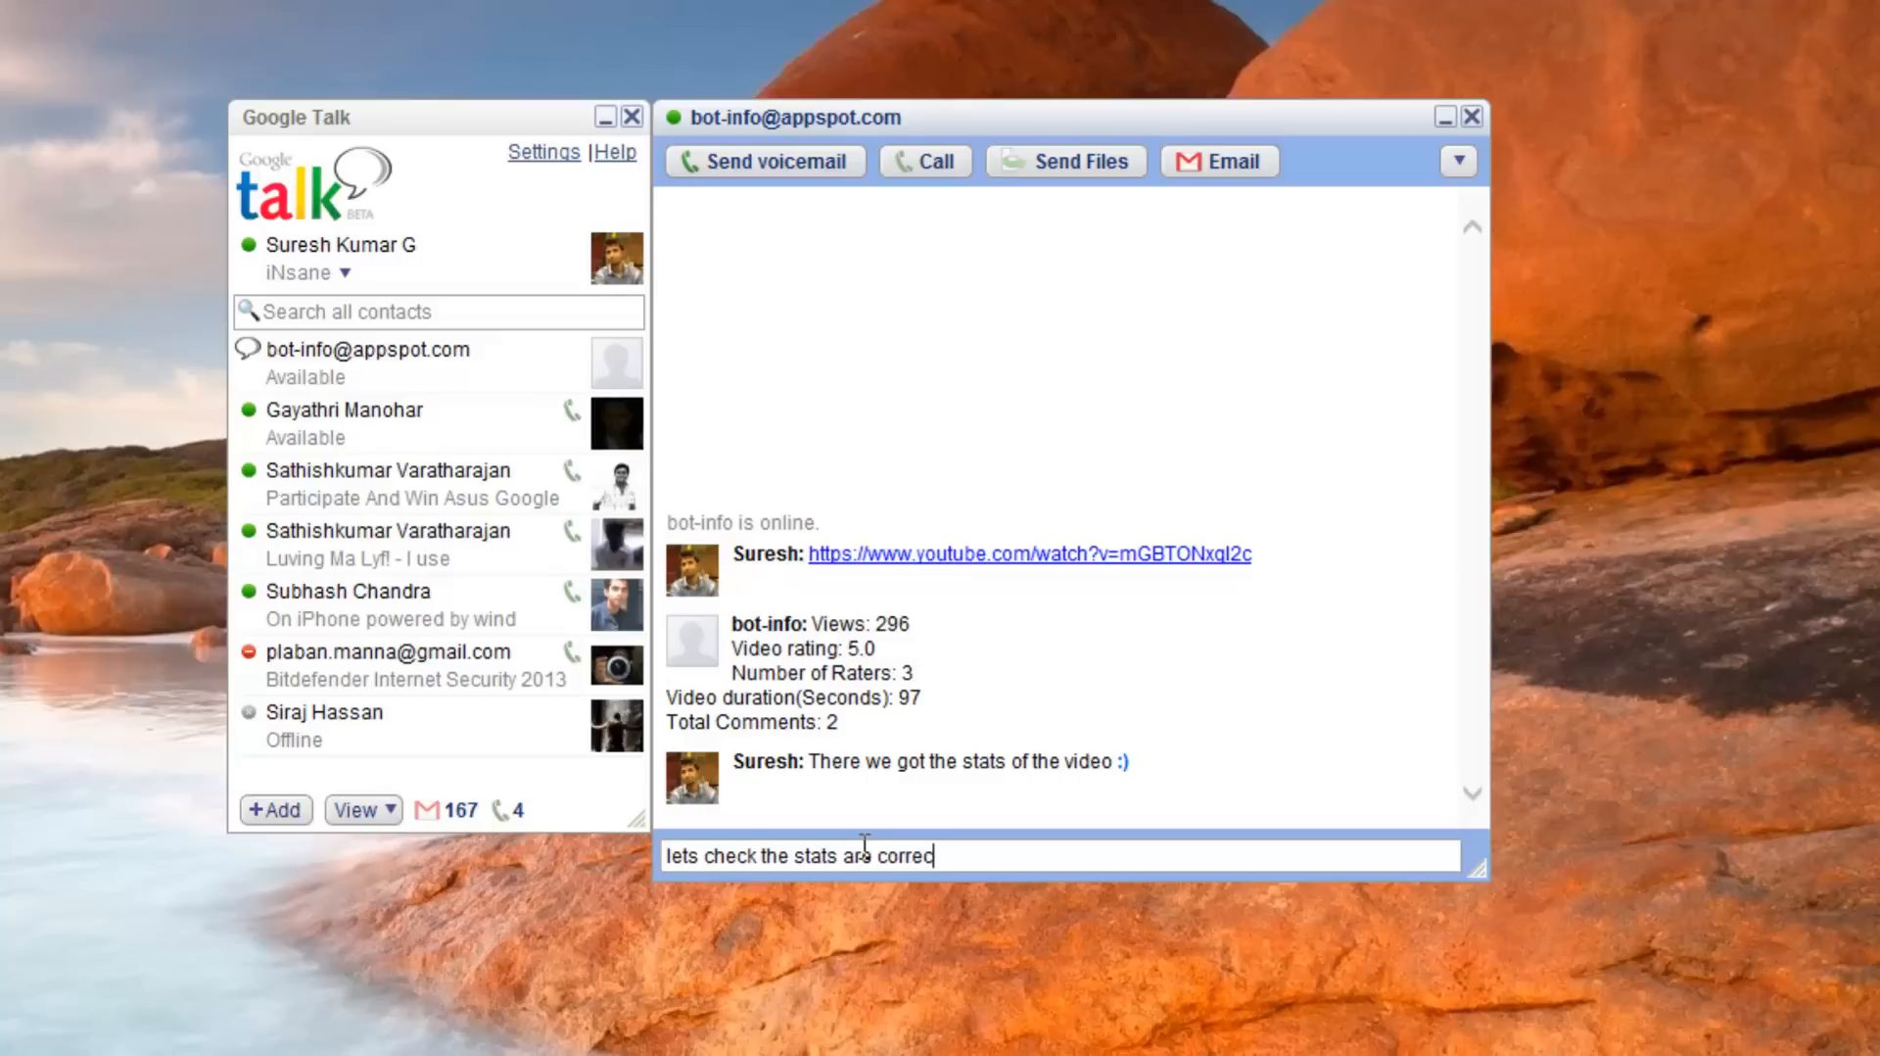
text(ts are correct or not)
key(Return)
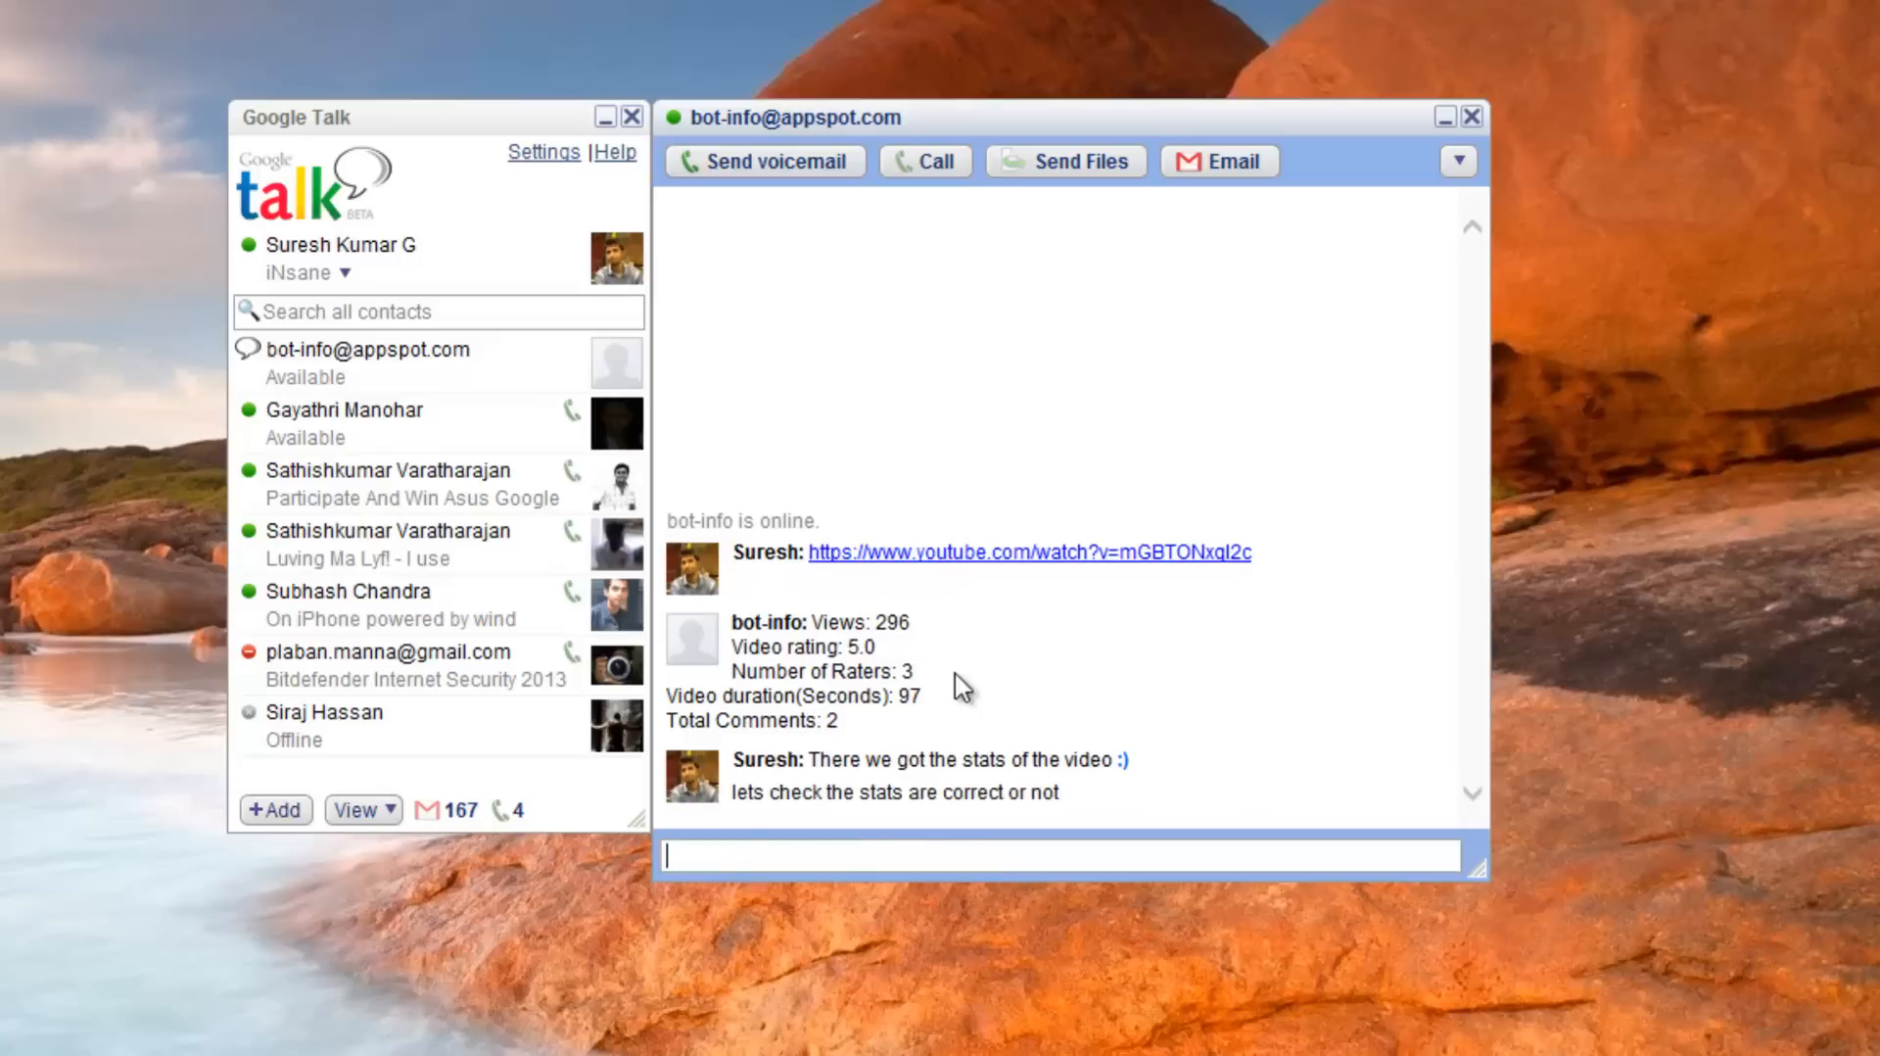
double_click(893, 622)
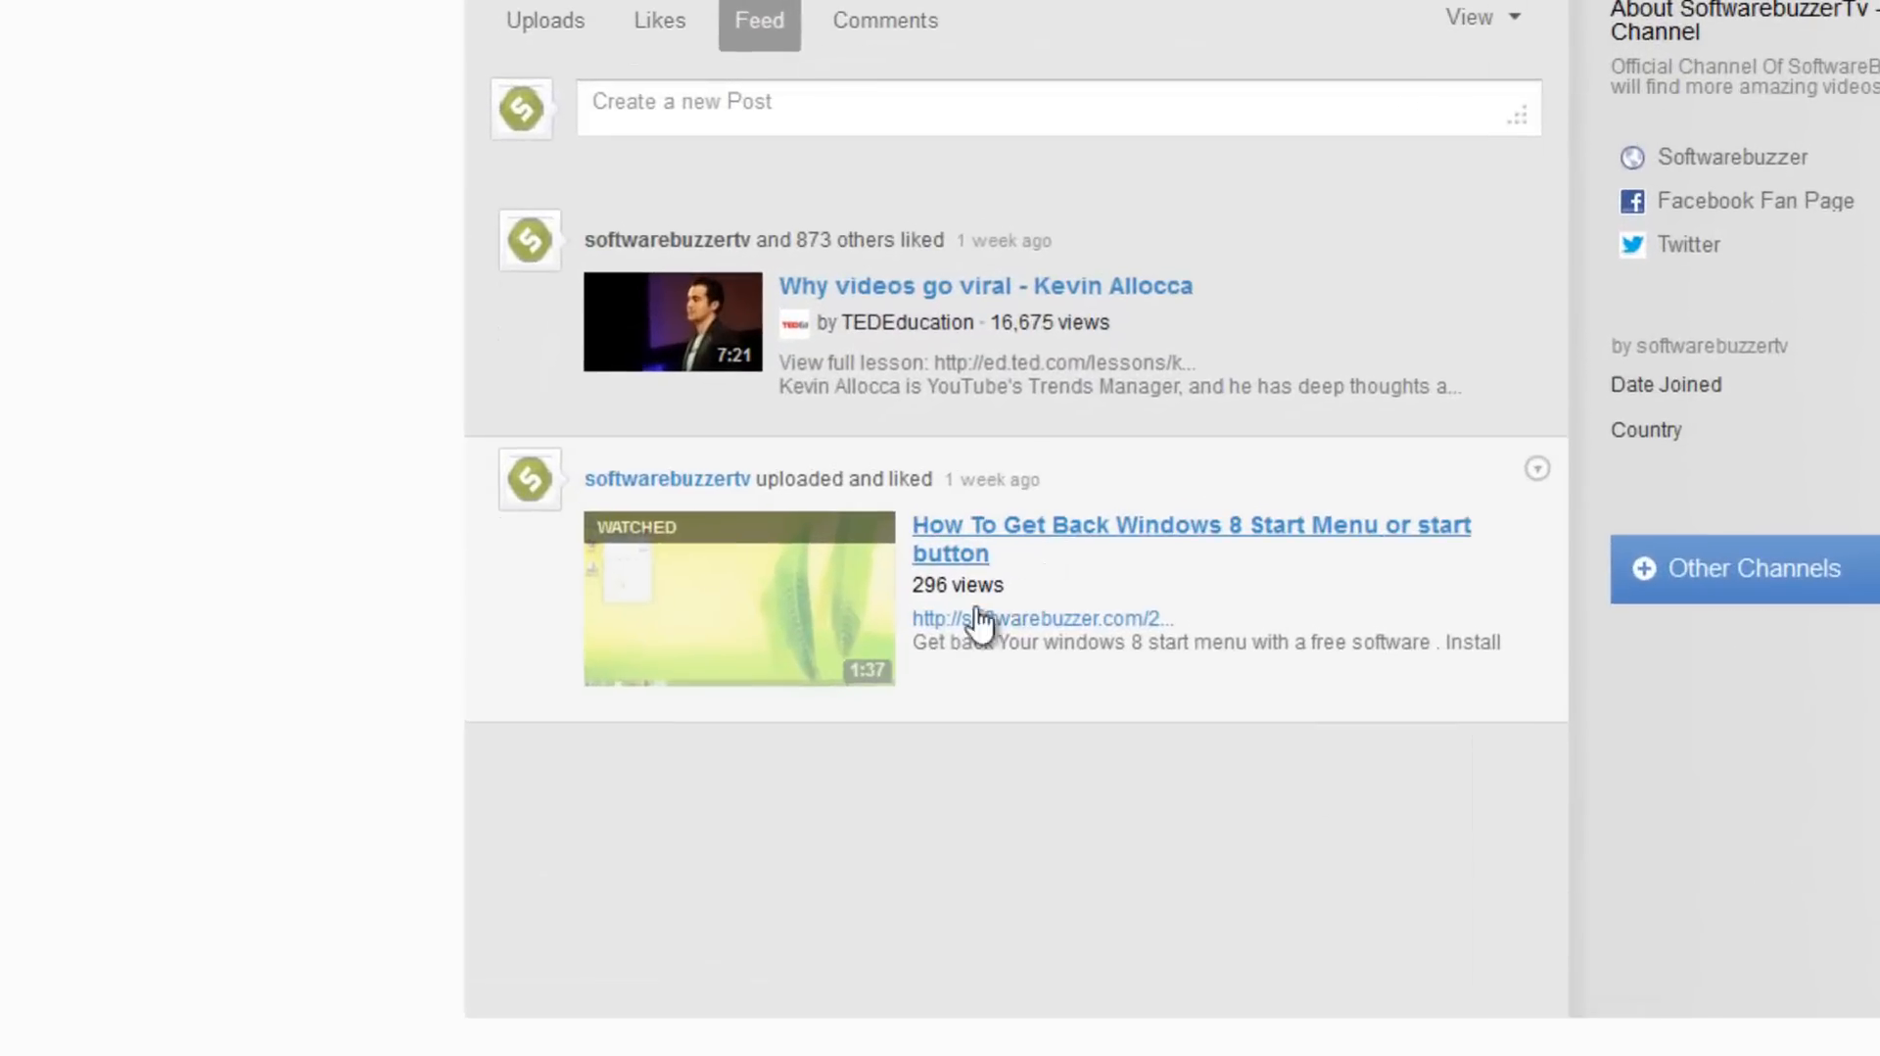
Highlight '296 views' under the Windows 8 Start Menu video on the channel feed.
drag(1013, 583, 914, 584)
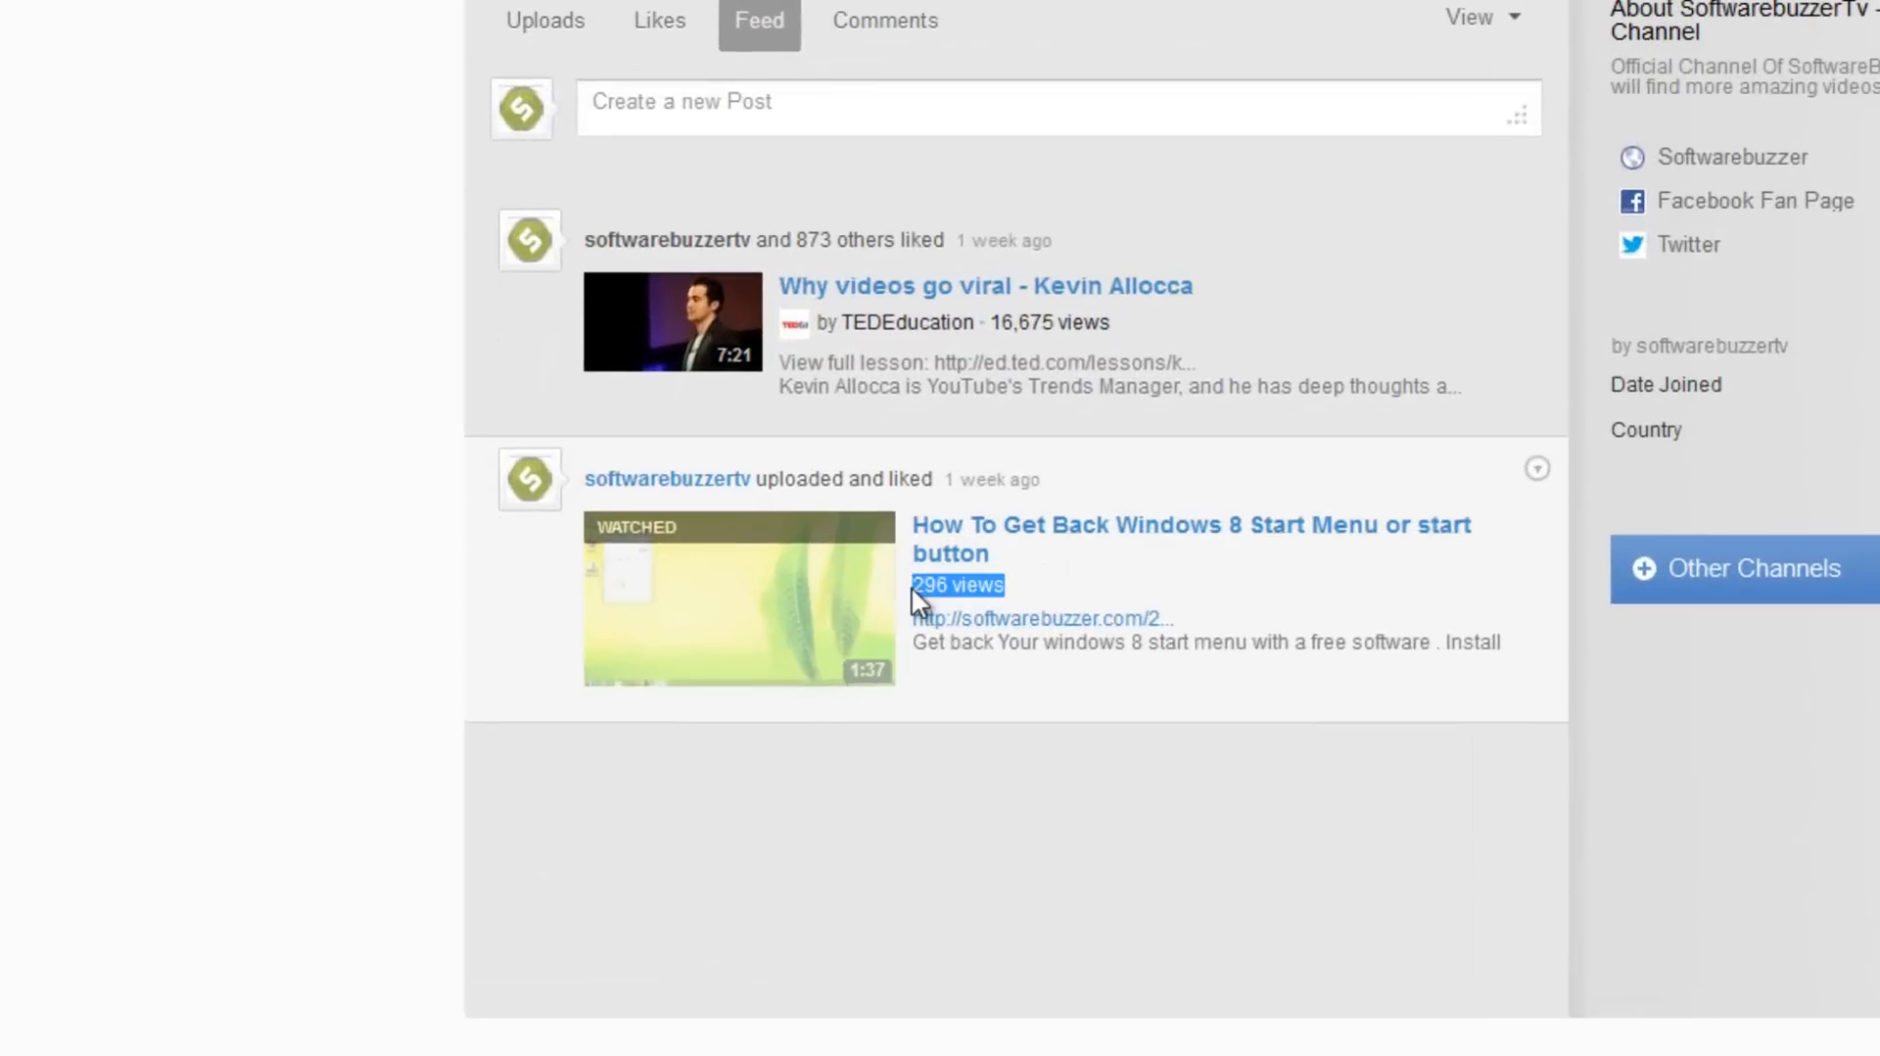